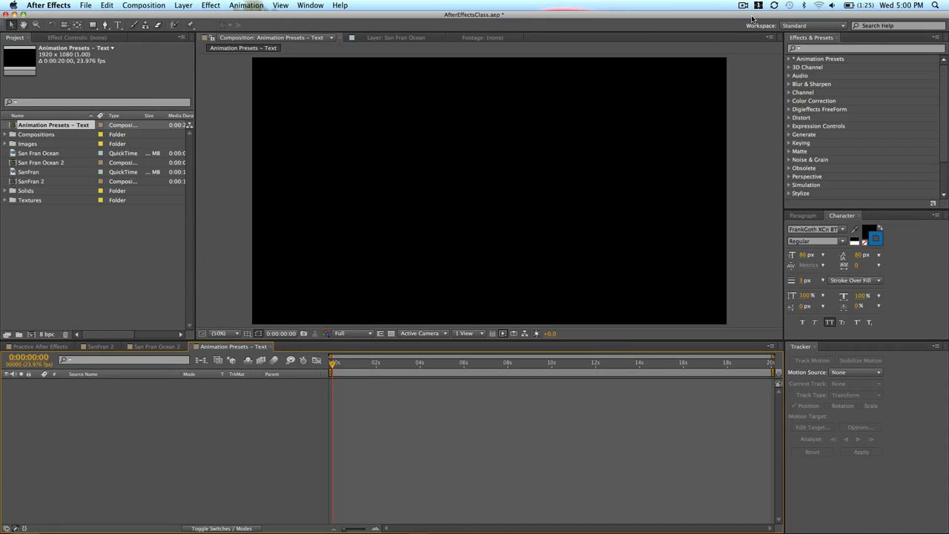
- Save the project and add a text layer reading 'THESE ARE SOME PRESET TEXT EFFECTS'
key("super+s")
left_click(117, 25)
left_click(297, 159)
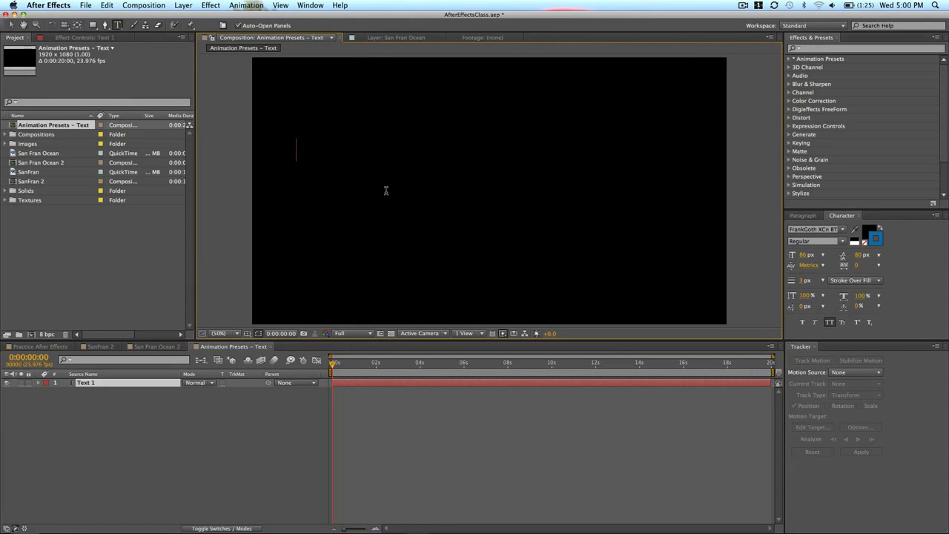
type("S")
type("e")
type("ESE ARE ")
type("SOME PRESET TEXT EFFECTS")
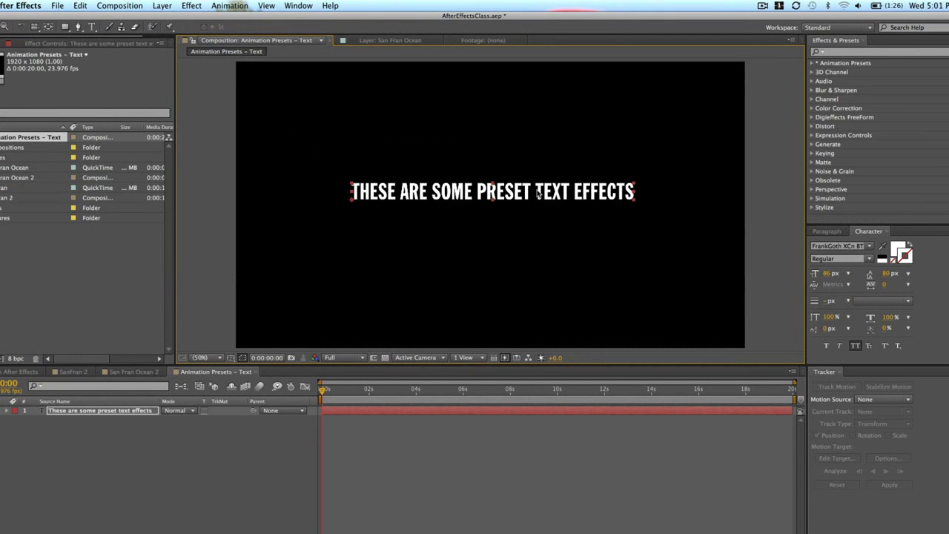
- Apply Decoder Fade In from Animation Presets > Text > Animate In to the text layer
left_click(560, 460)
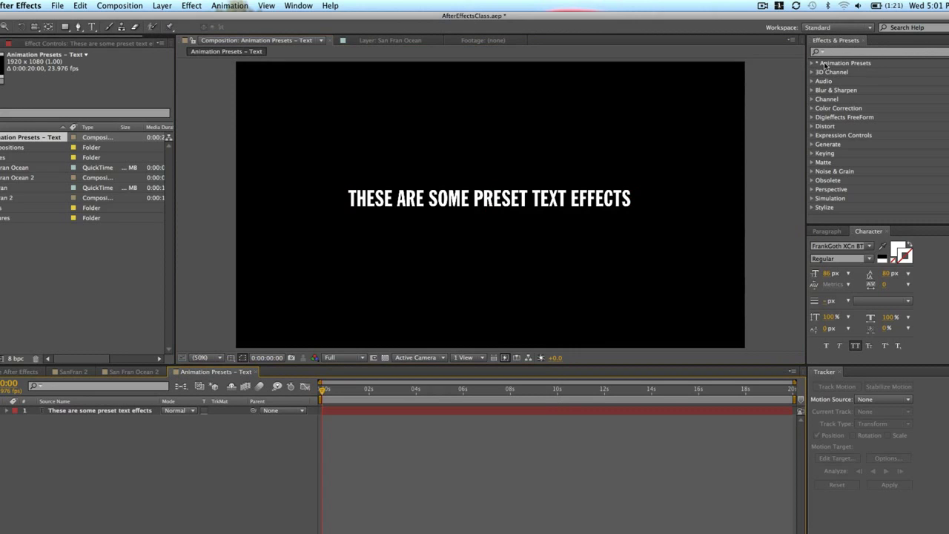
left_click(811, 65)
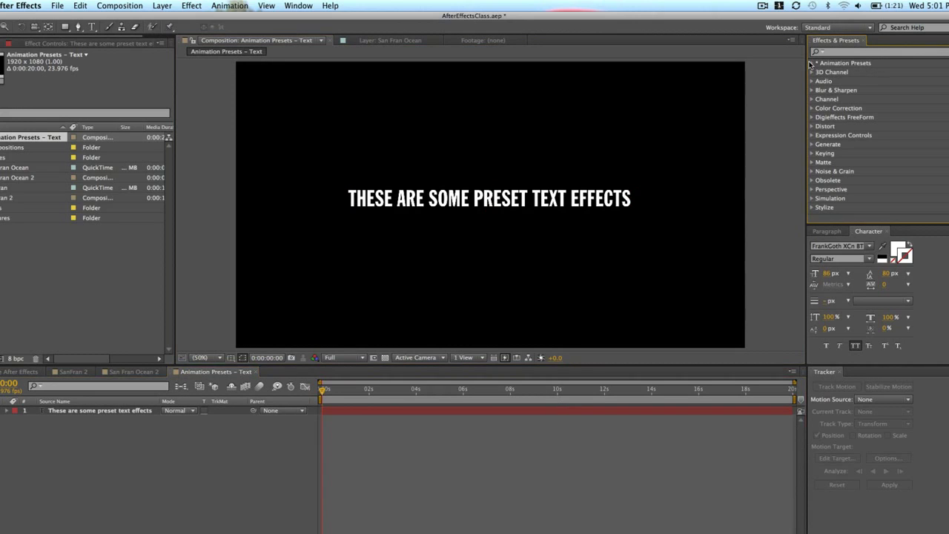
left_click(811, 64)
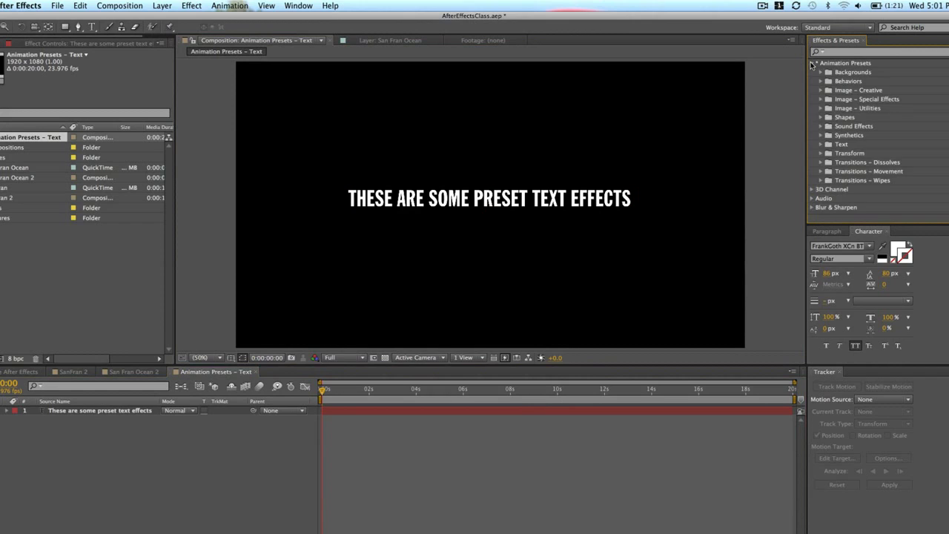
left_click(821, 145)
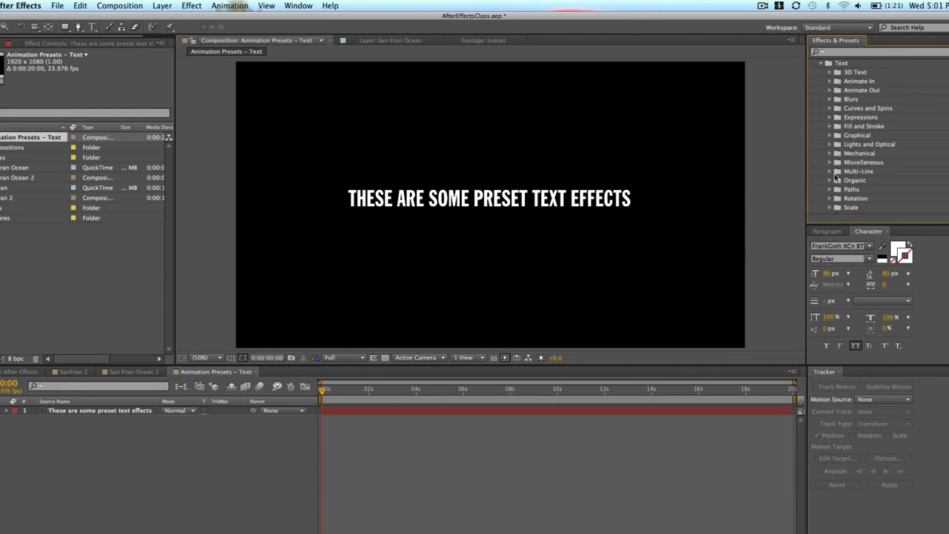
left_click(831, 82)
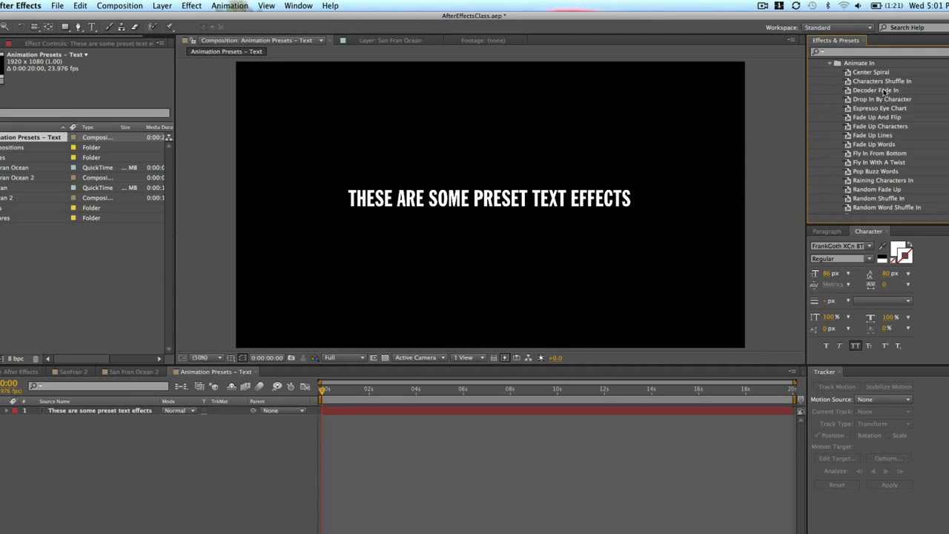
left_click_drag(884, 93, 344, 410)
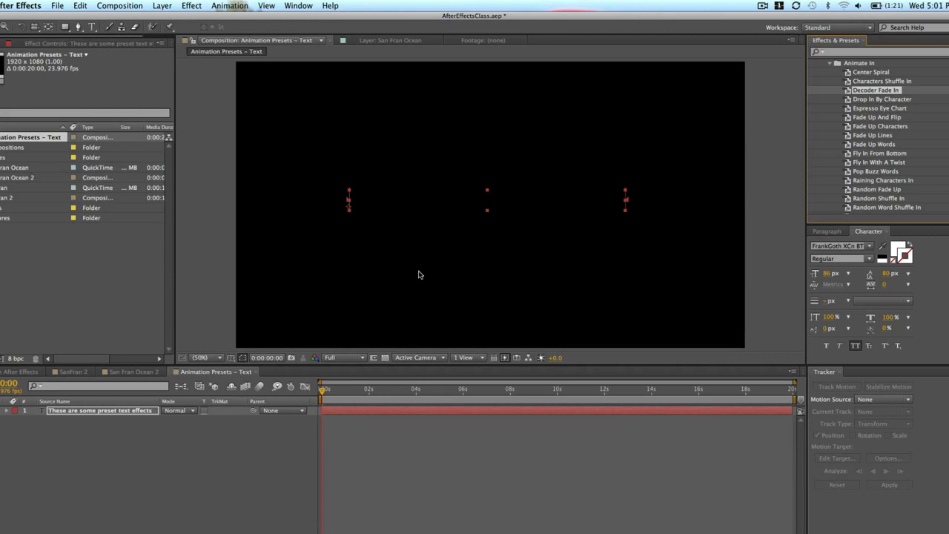
- Show the layer's Range Selector Start keyframes, trim the work area to about 6 seconds, and preview
left_click(342, 414)
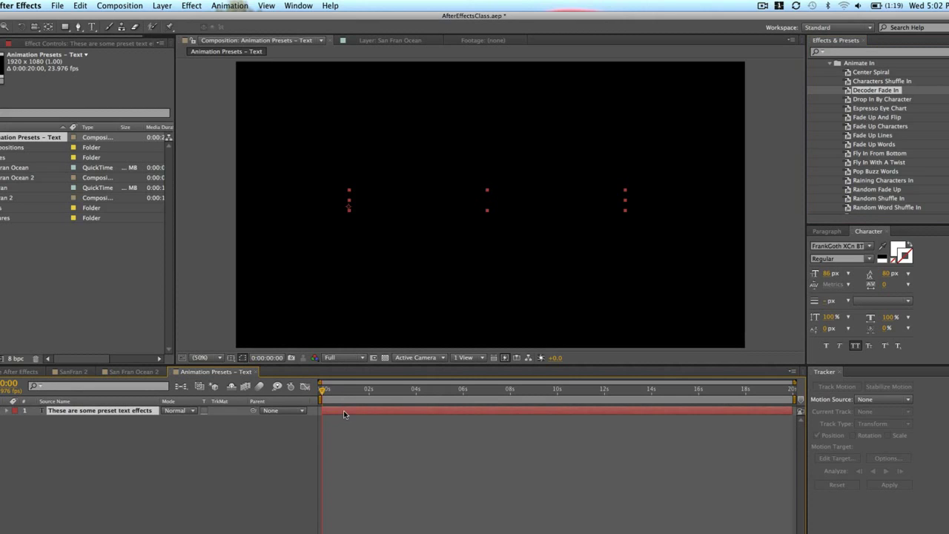
key("u")
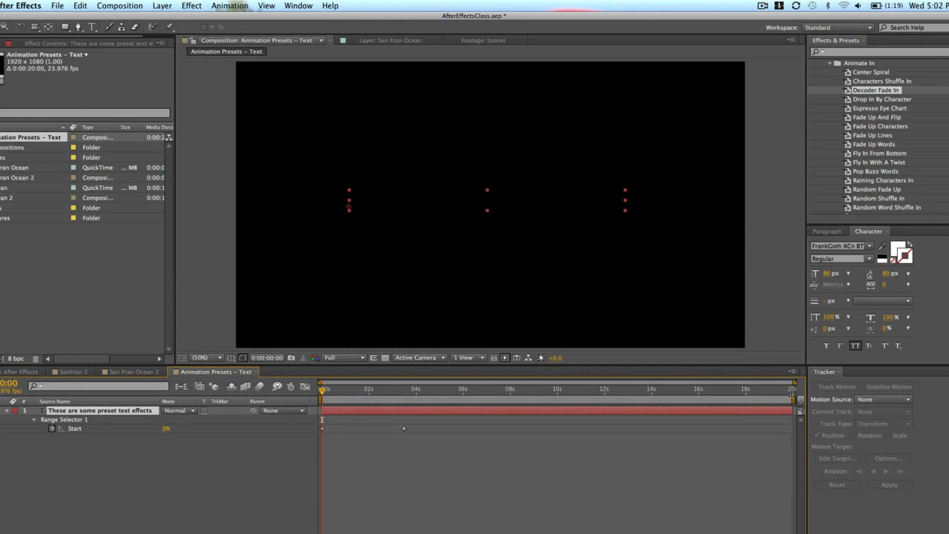
left_click_drag(794, 399, 553, 399)
left_click_drag(441, 388, 461, 392)
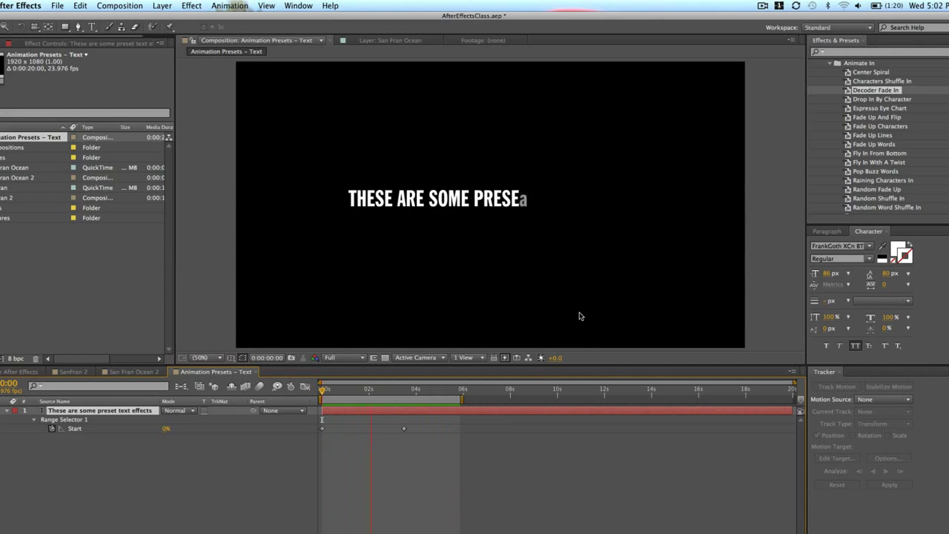
left_click(326, 380)
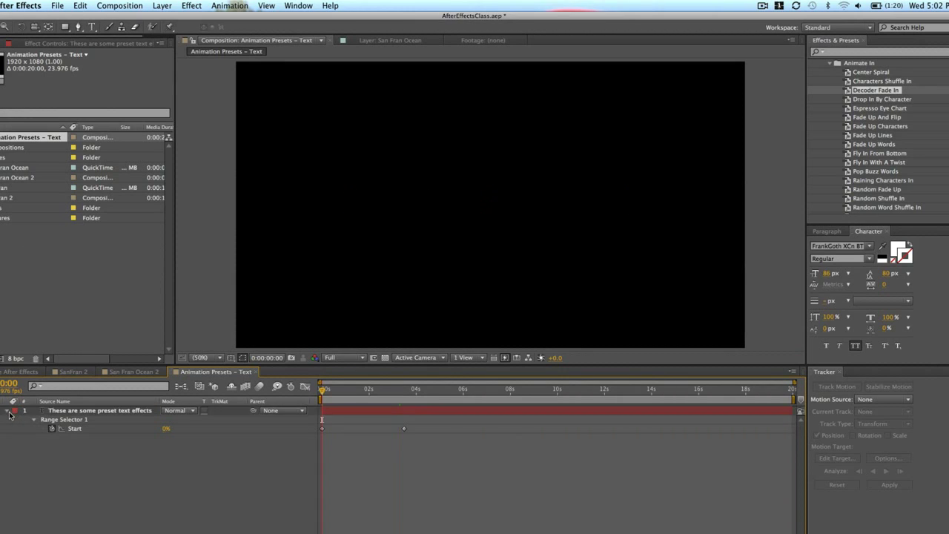
- Delete the text layer's Animator 1 added by Decoder Fade In
left_click(8, 413)
left_click(9, 412)
left_click(42, 456)
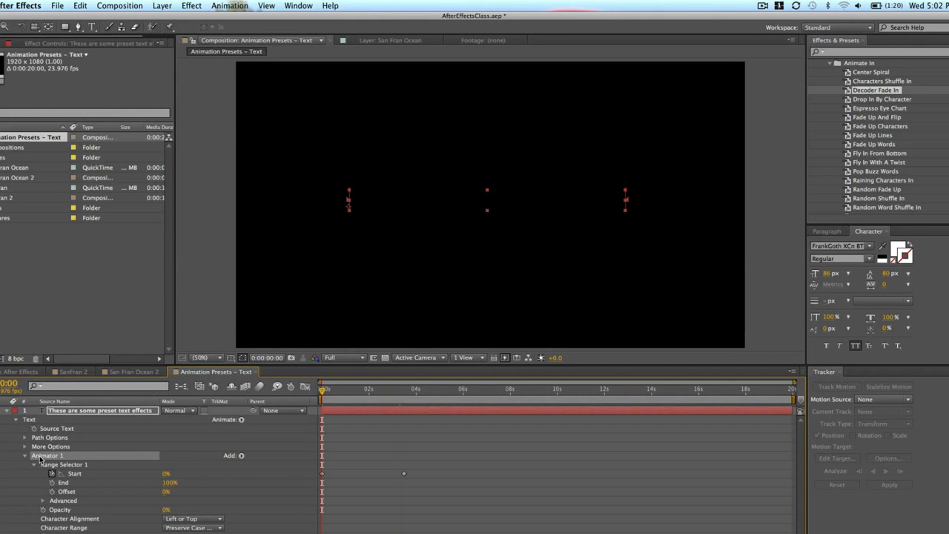
left_click(7, 413)
left_click(7, 413)
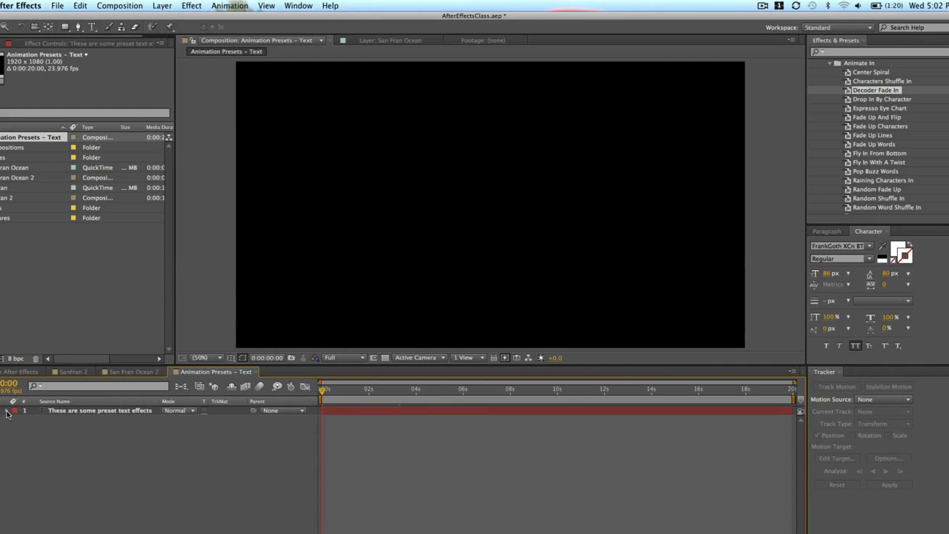
left_click(9, 413)
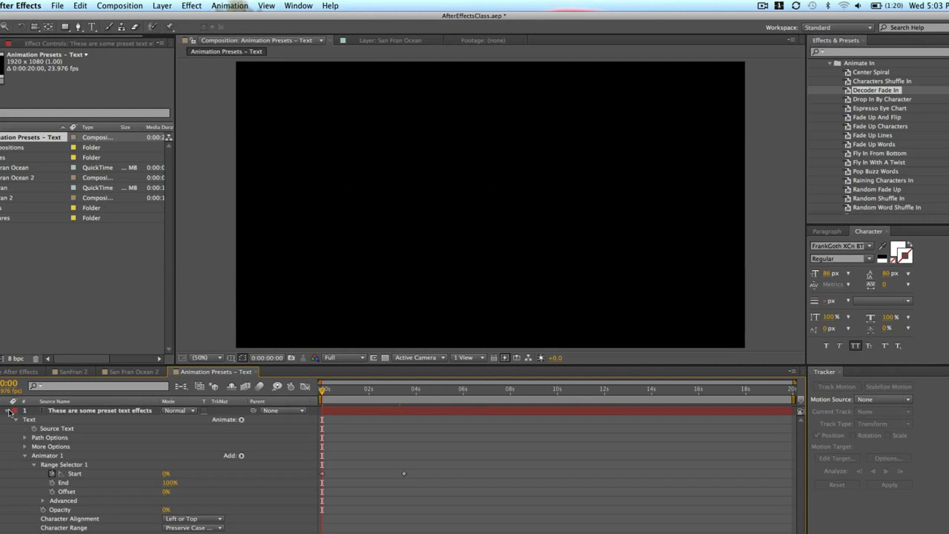
left_click(50, 458)
key("Delete")
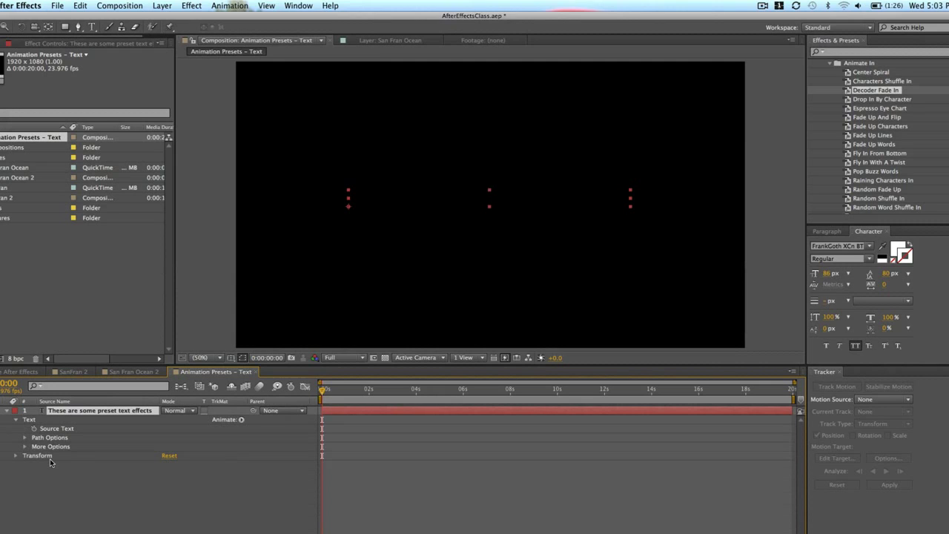
- Switch the viewer resolution to Half and apply the Animate In preset Pop Buzz Words
left_click(355, 357)
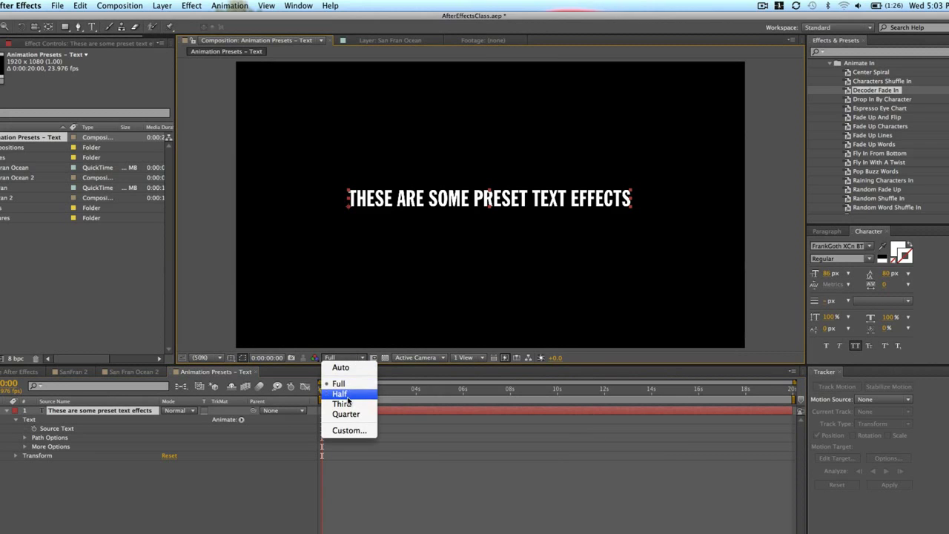
left_click(348, 397)
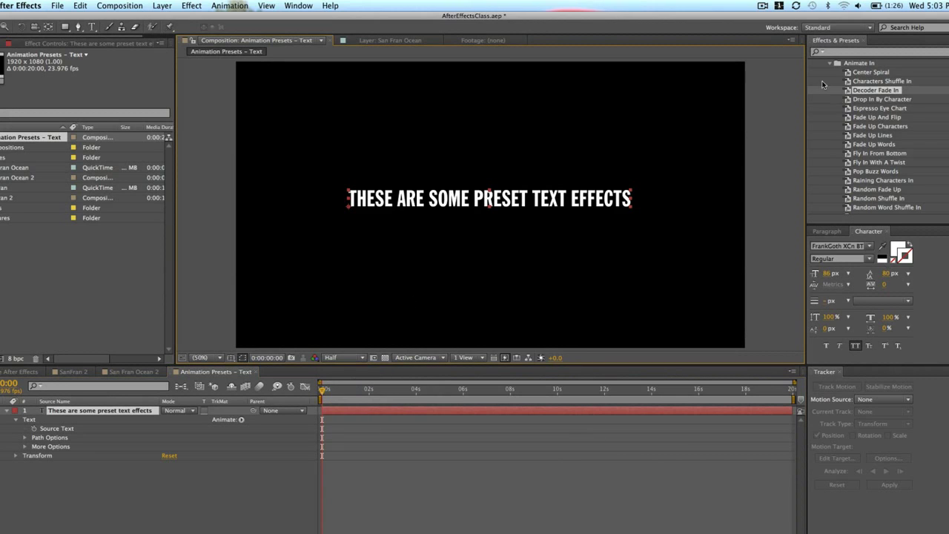
scroll(873, 152, "down", 3)
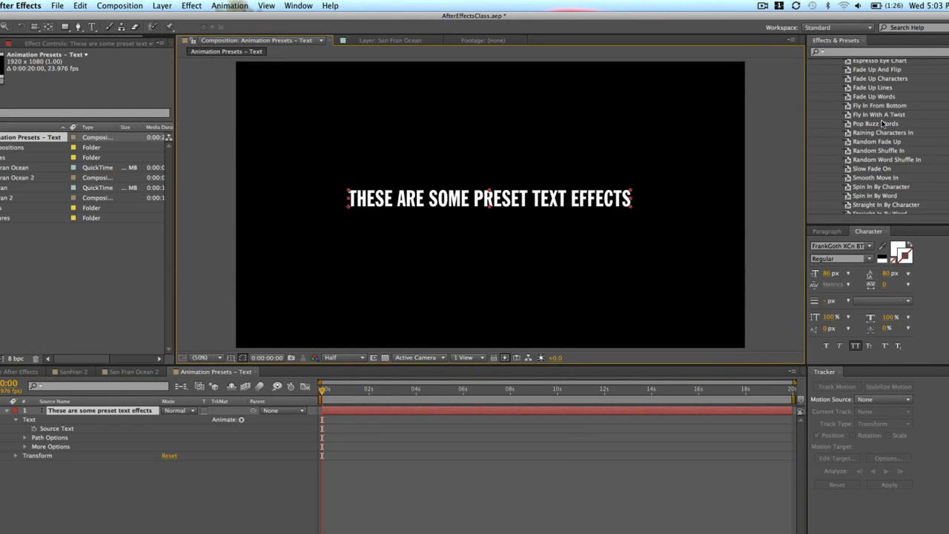
left_click_drag(882, 123, 437, 411)
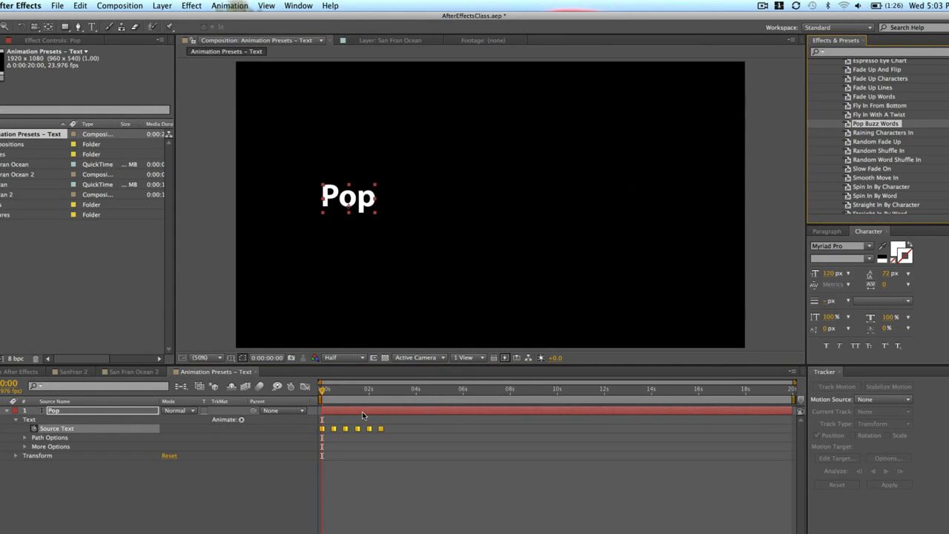
- Preview Pop Buzz Words, trim the work area to about 3.5 seconds, expand Path and More Options
key("space")
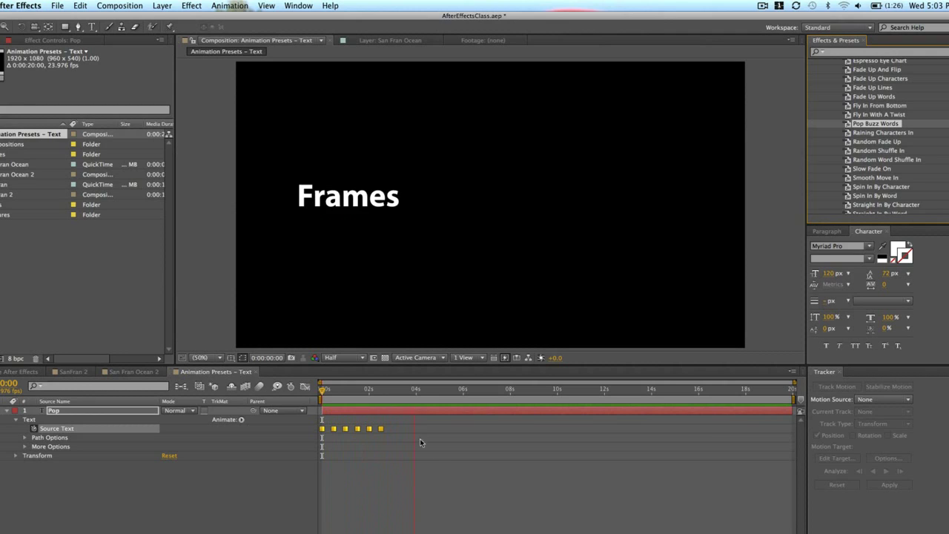
left_click(71, 41)
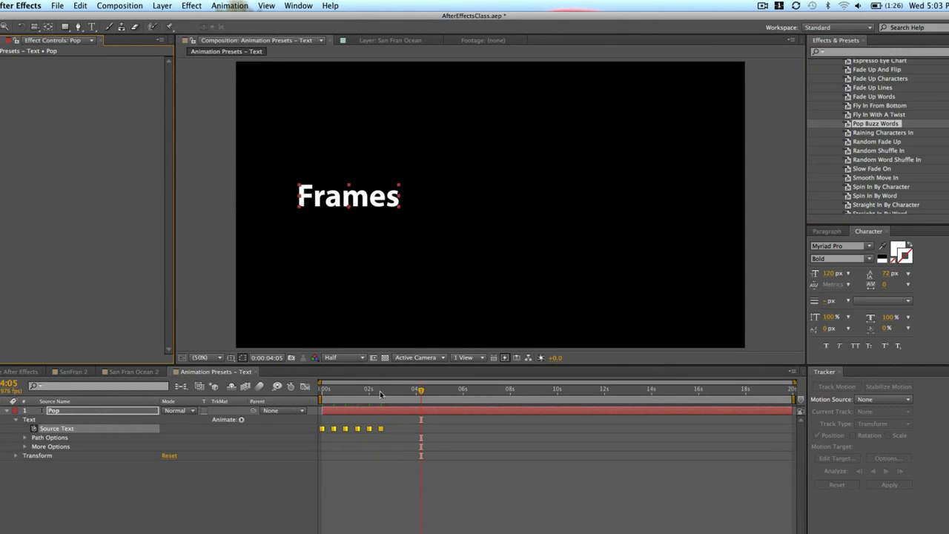
left_click_drag(794, 400, 406, 391)
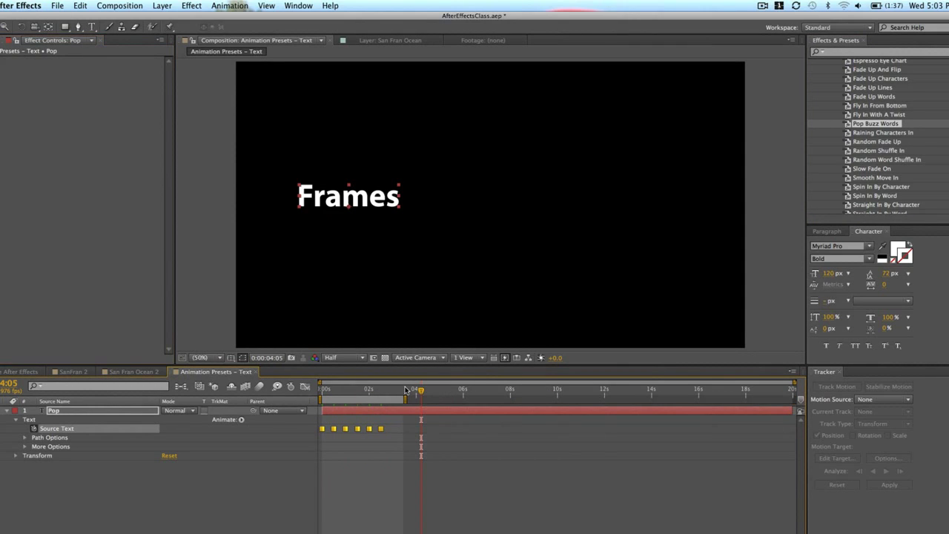
key("space")
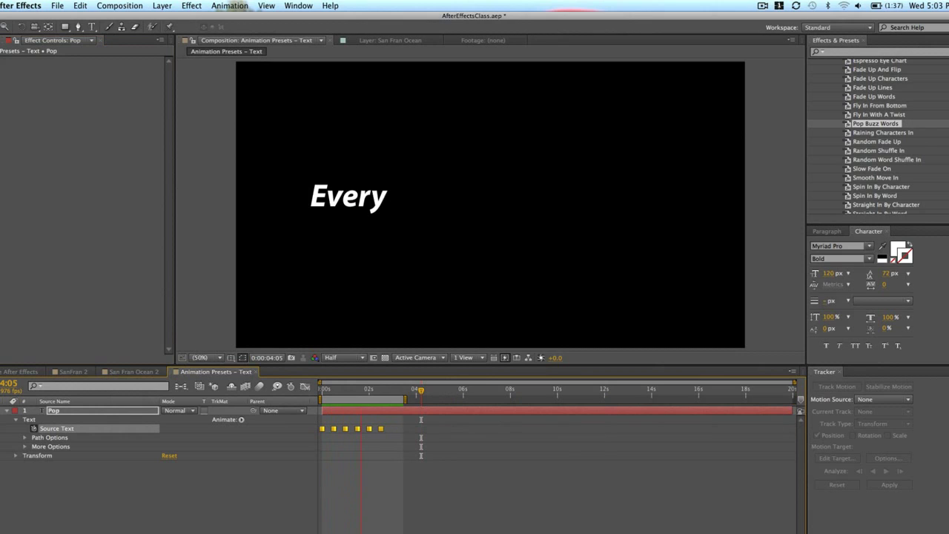
key("space")
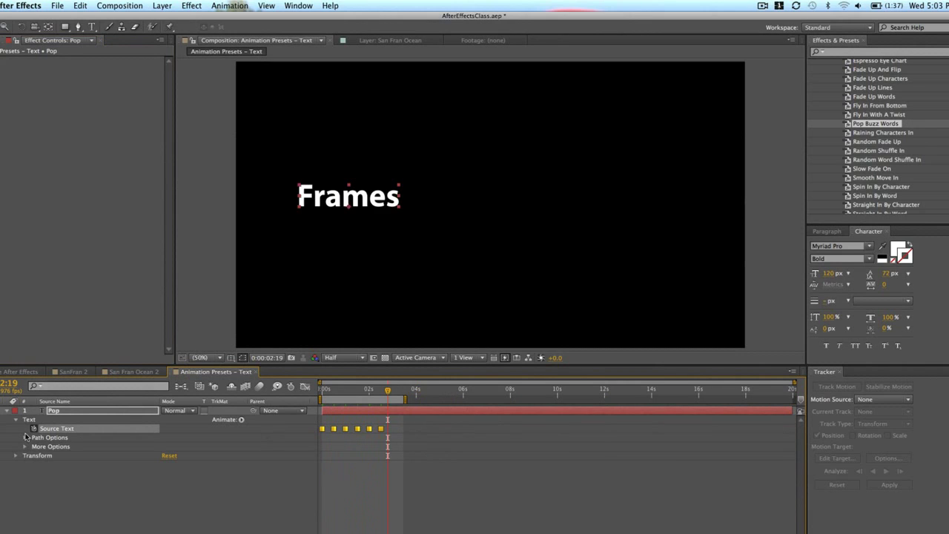
left_click(26, 438)
left_click(26, 456)
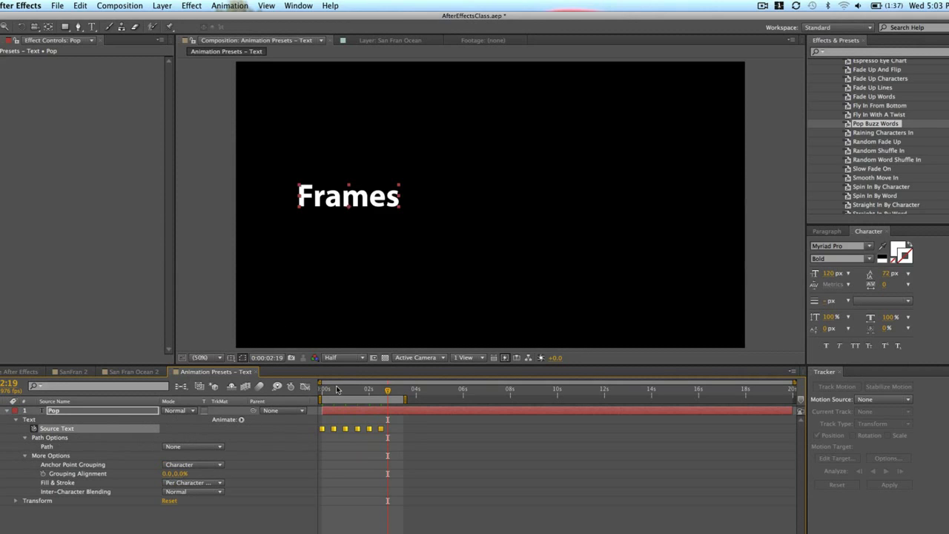
- Change the word Buzz in the Pop layer to 'Hello'
left_click(337, 389)
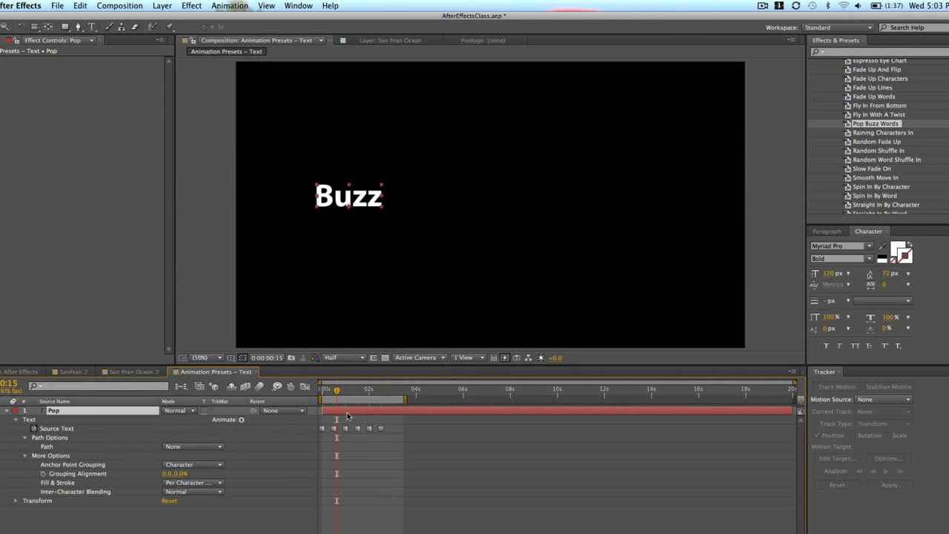
double_click(371, 211)
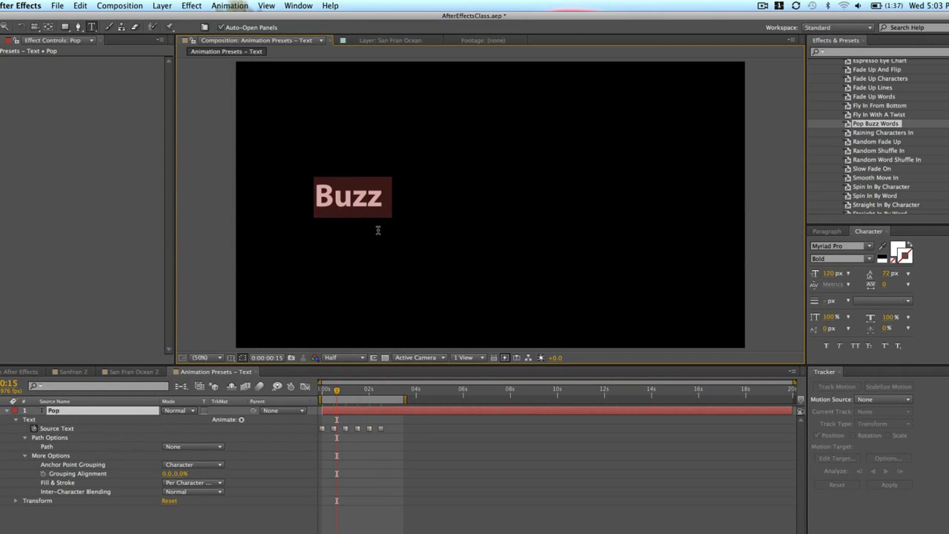
type("Hello")
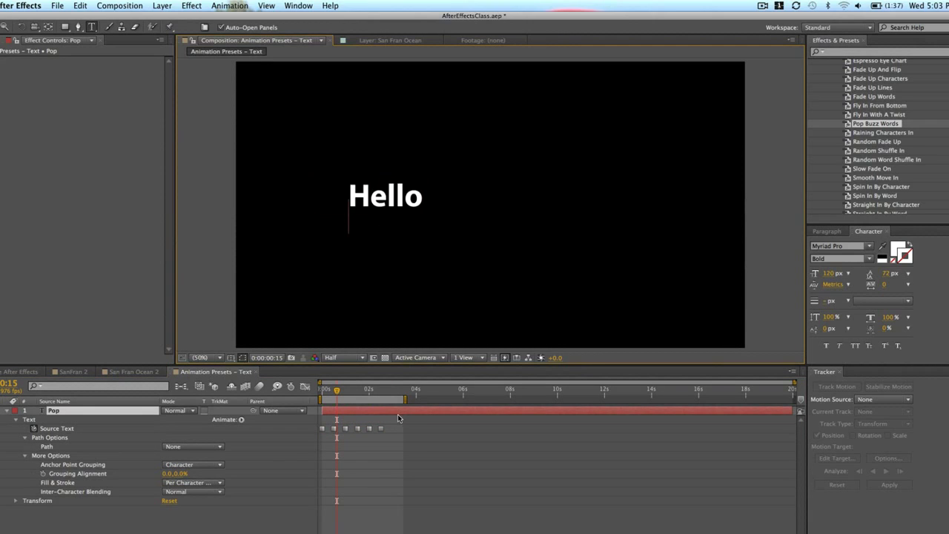
key("BackSpace")
key("KP_Enter")
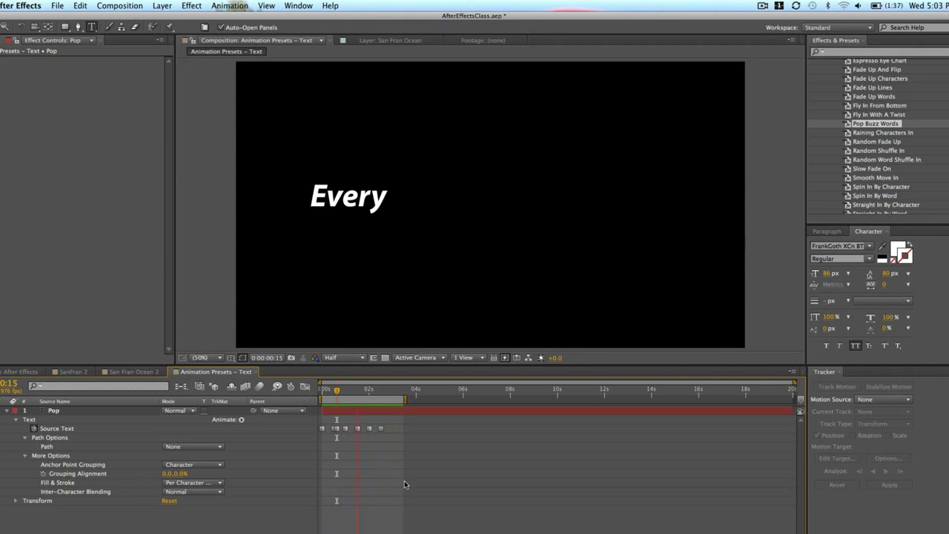
- Replace the word Every with 'Change'
left_click(362, 389)
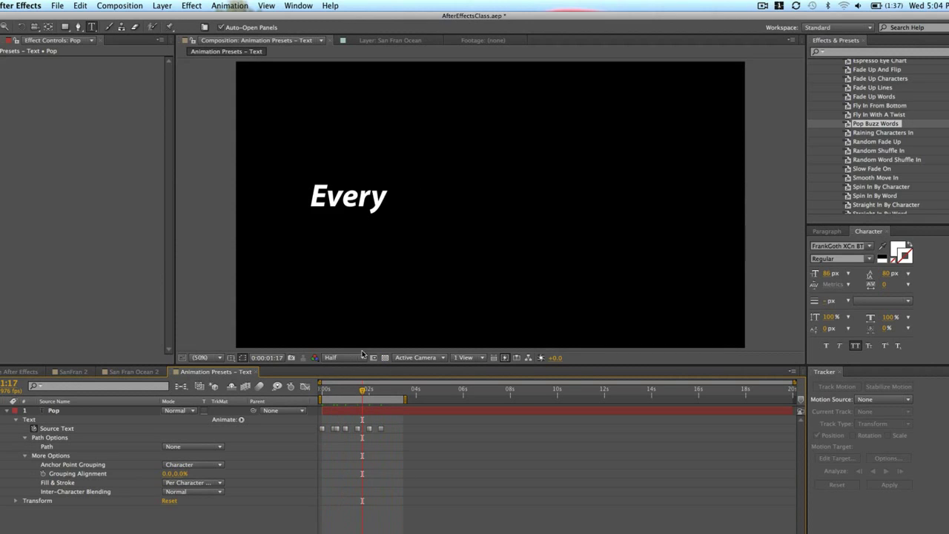
double_click(358, 197)
left_click(357, 197)
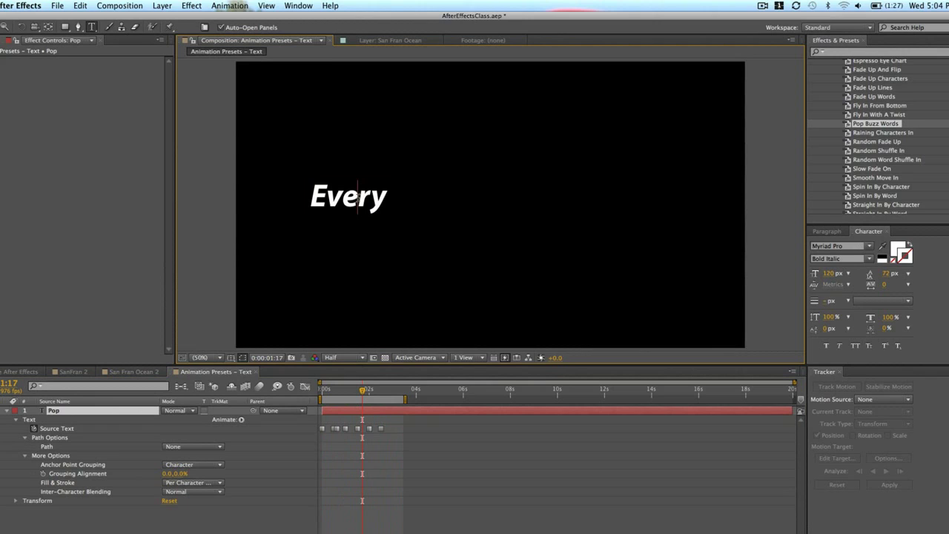
double_click(358, 198)
type("Change")
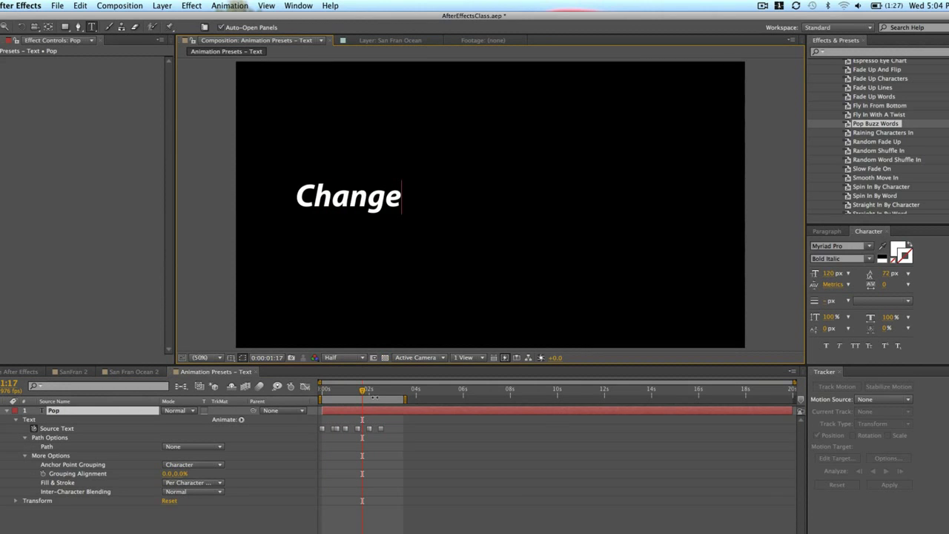
- Retype Fifteen as 'WAY TO GO' and preview the word cycle
left_click(377, 392)
left_click(361, 429)
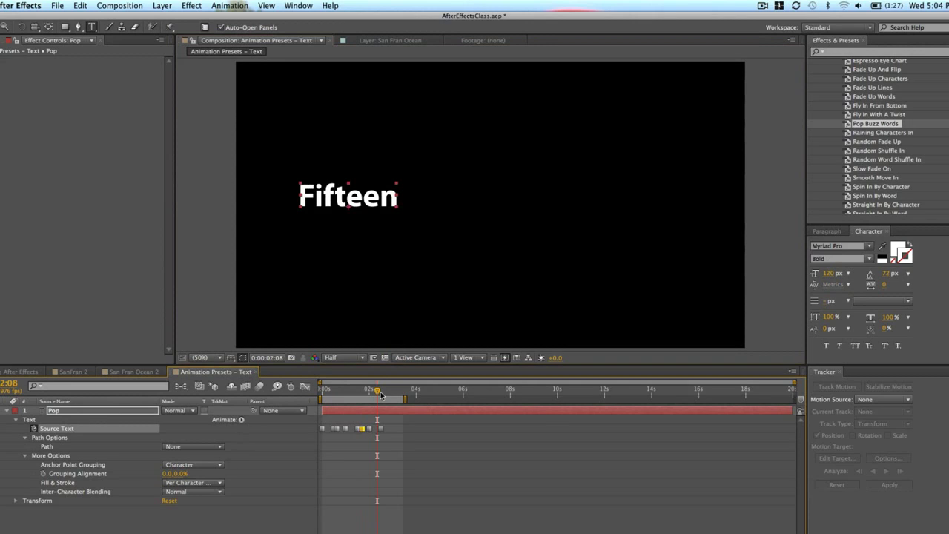
double_click(349, 195)
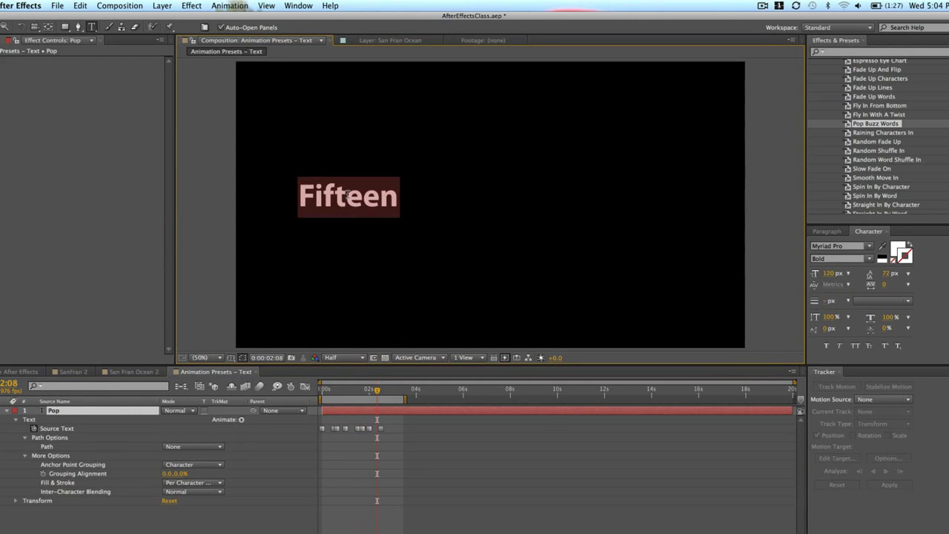
type("WAY TO GO")
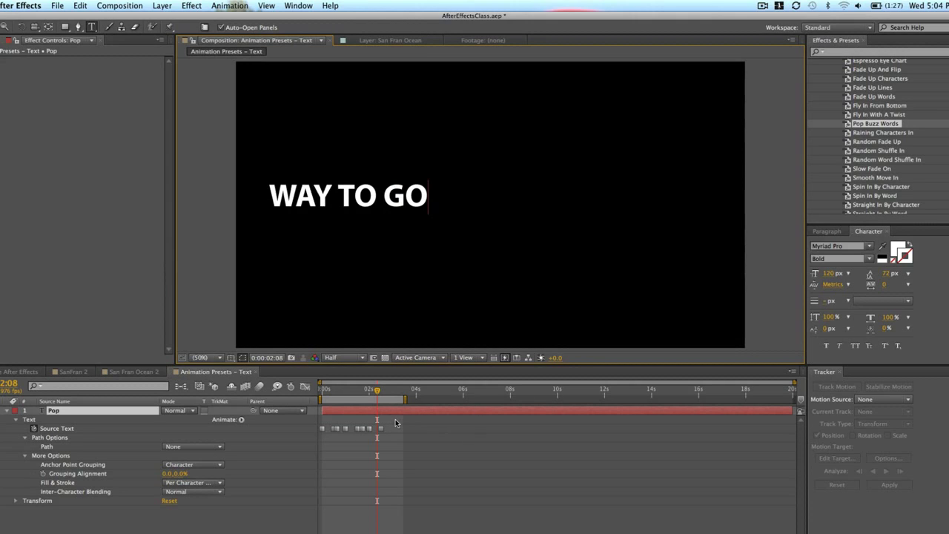
left_click(388, 407)
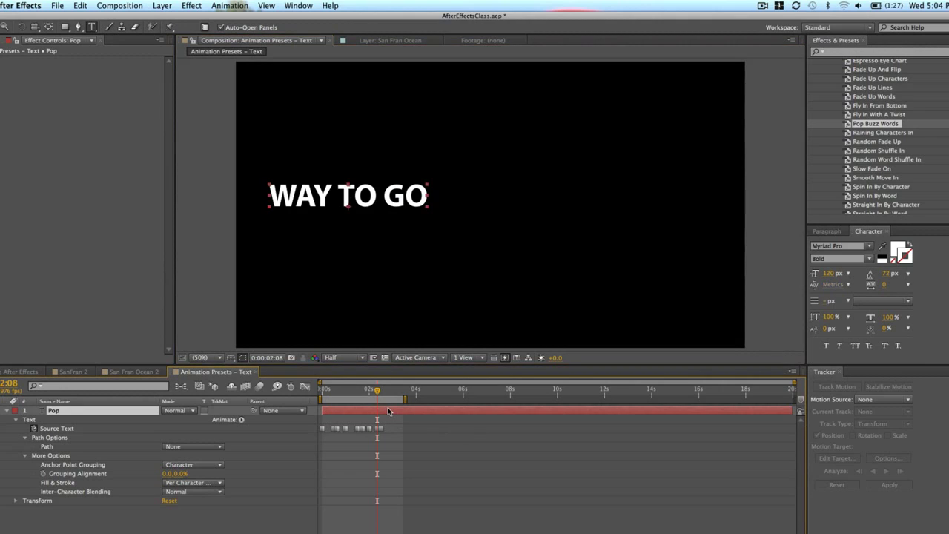
key("space")
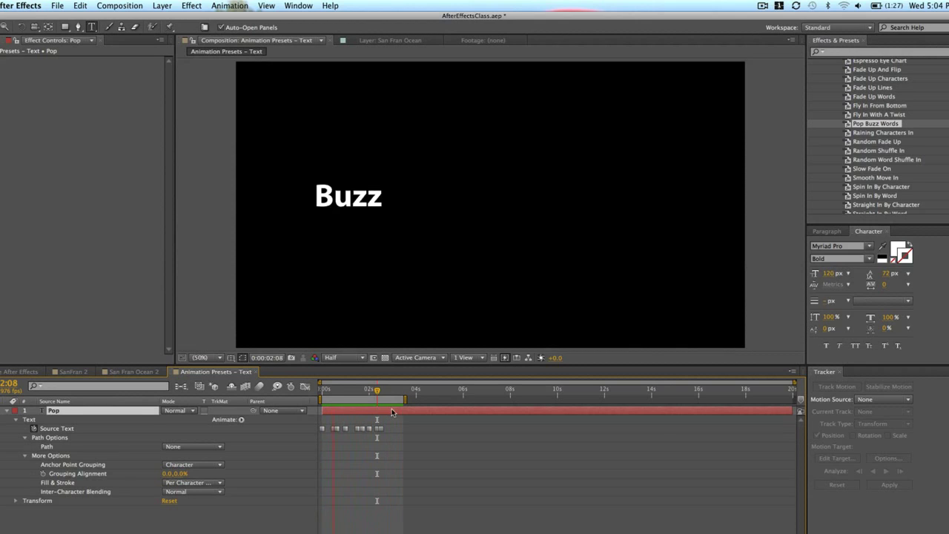
left_click(28, 418)
left_click(26, 418)
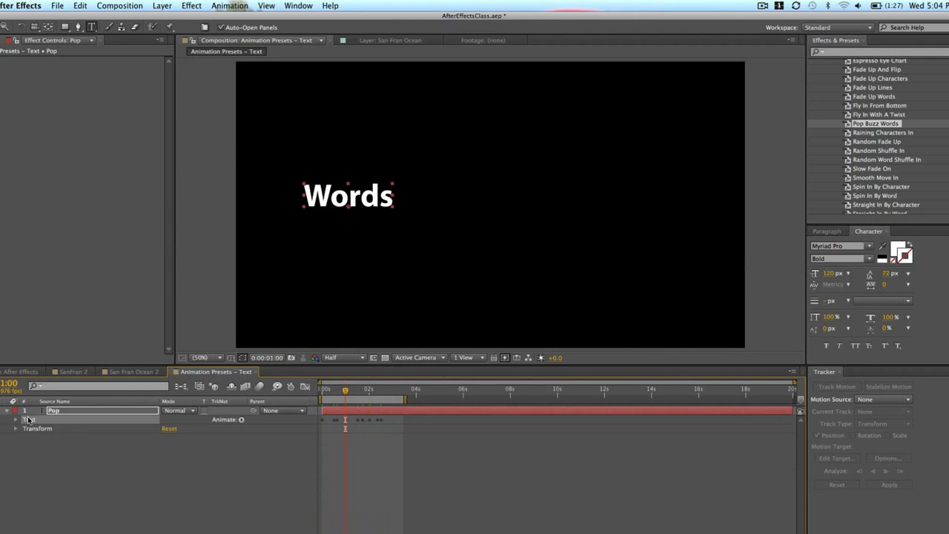
- Delete the Pop layer and create a new text layer reading 'HERE IS SOME TEXT'
key("Delete")
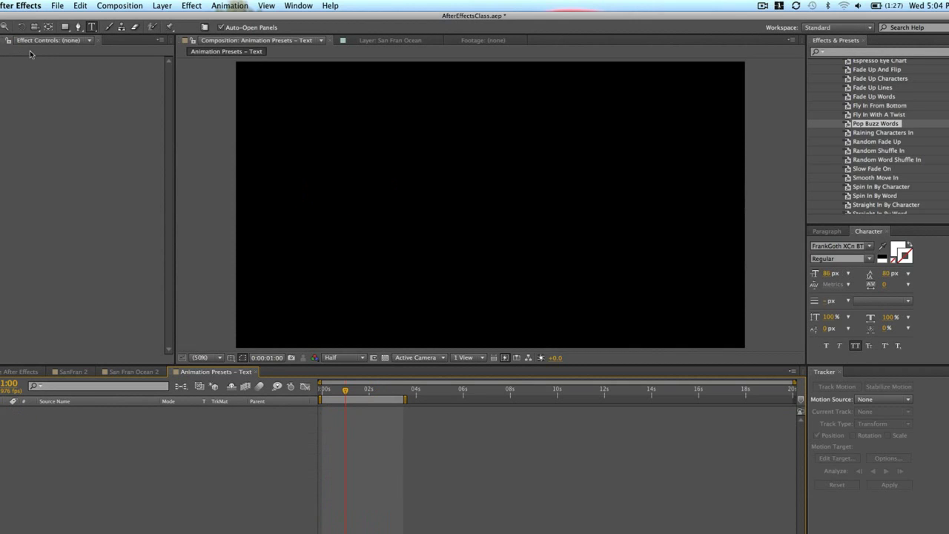
key("super+0")
left_click(92, 26)
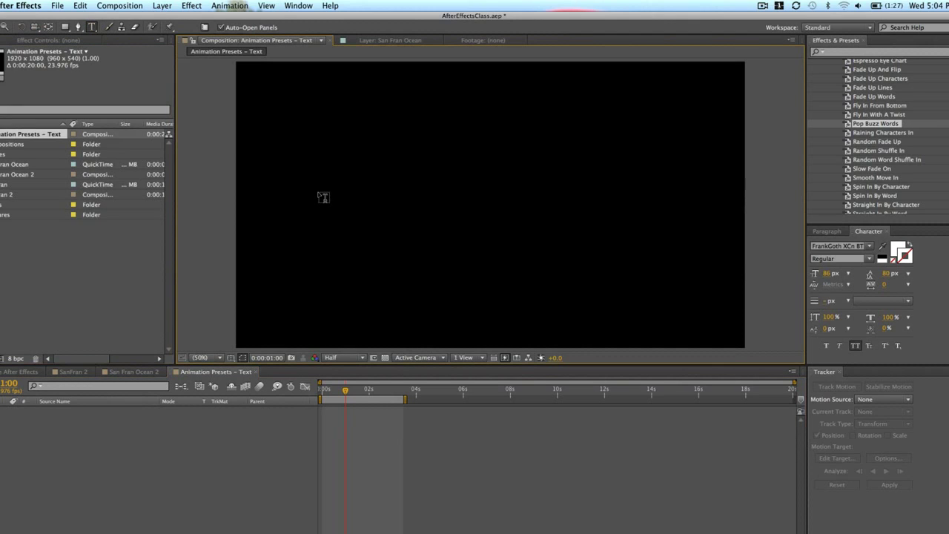
left_click(318, 185)
type("HERE IS ")
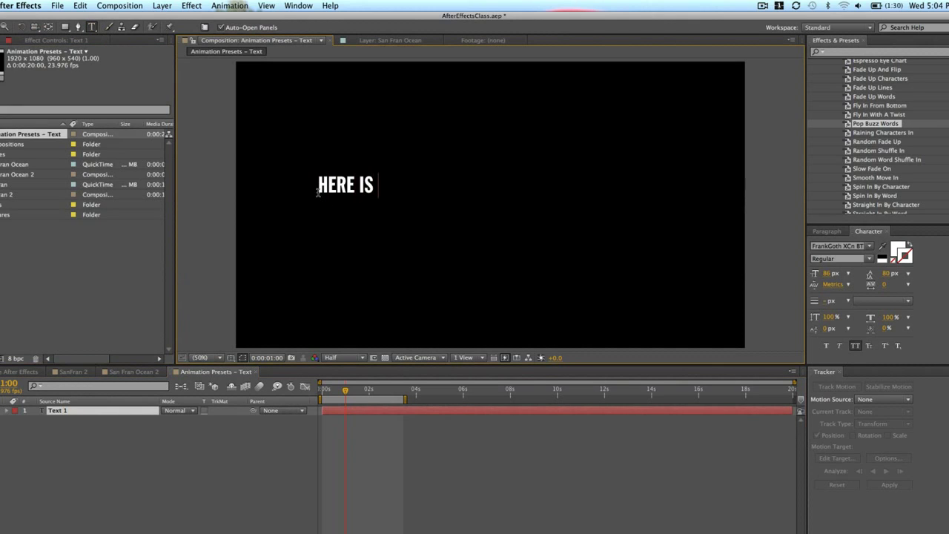
type("SOME TEXT")
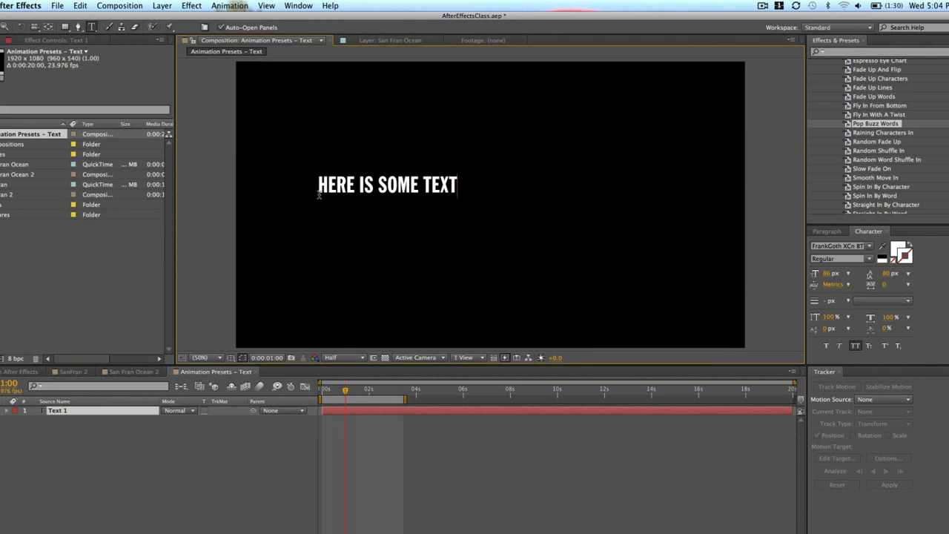
key("KP_Enter")
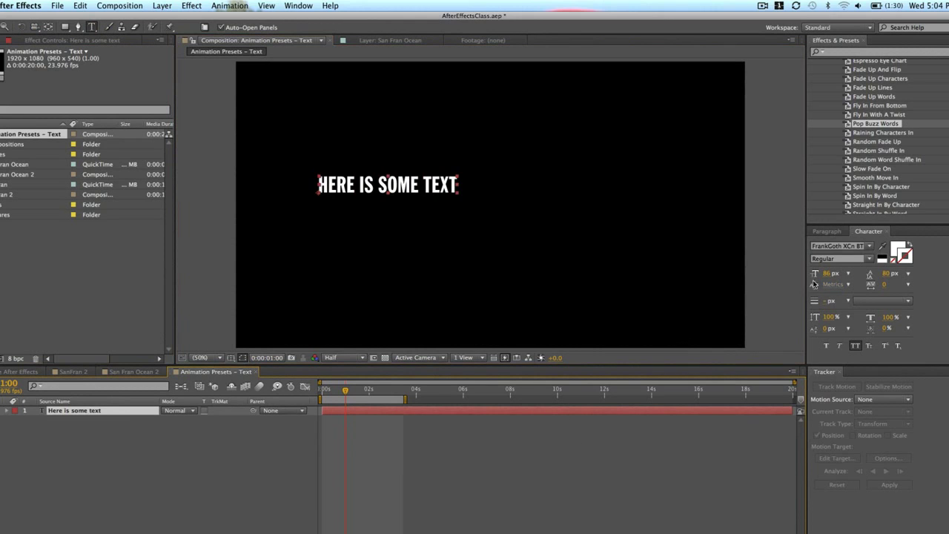
- Enlarge the font to 249 px and apply the Slow Fade On preset
left_click_drag(828, 274, 903, 269)
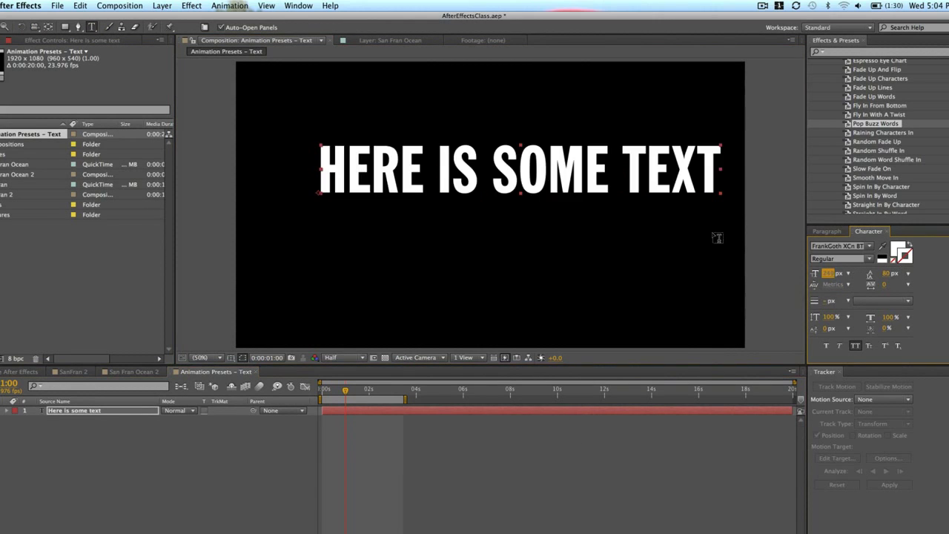
left_click(552, 194)
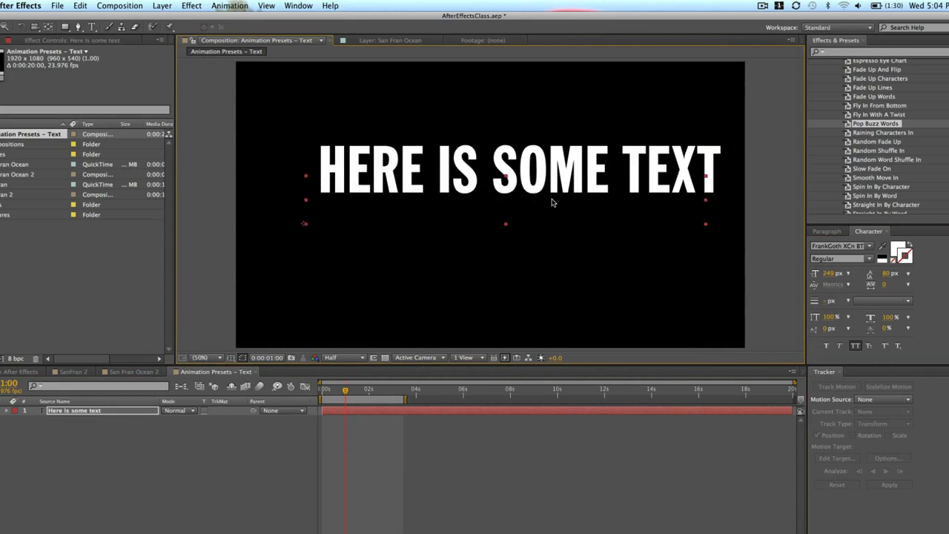
left_click(872, 168)
left_click_drag(873, 168, 354, 409)
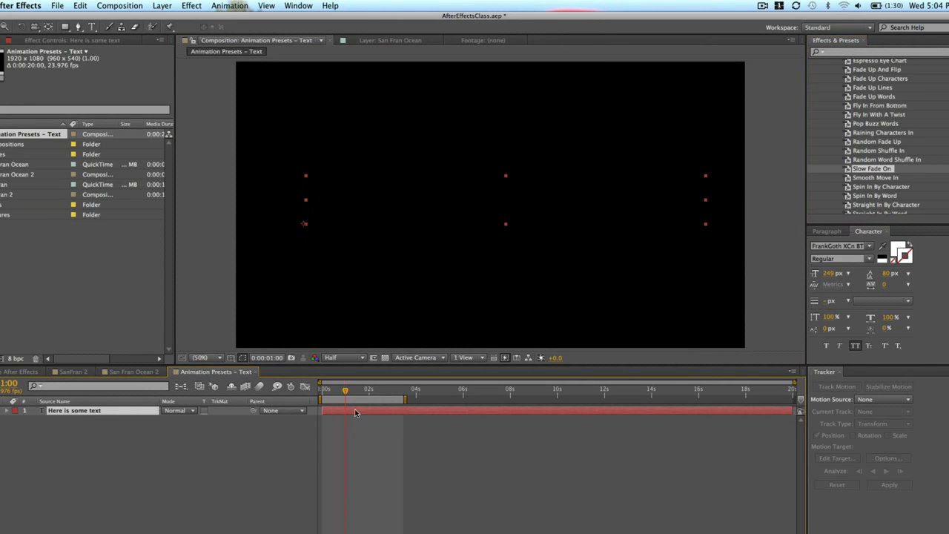
- Reveal the Offset keyframes, extend the work area to about 4.7 seconds, and preview
key("u")
left_click_drag(406, 399, 434, 399)
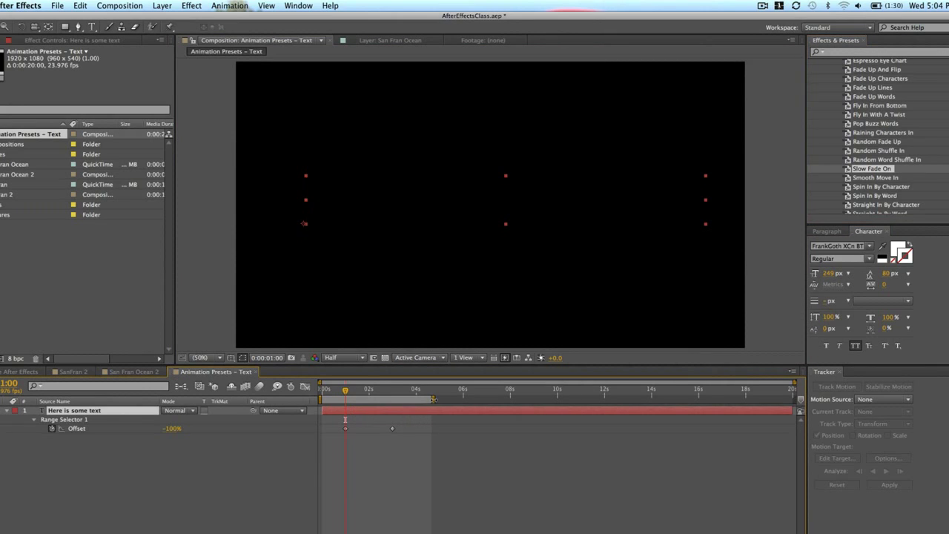
key("KP_0")
- Delete the Slow Fade On animator from the text layer
left_click(5, 412)
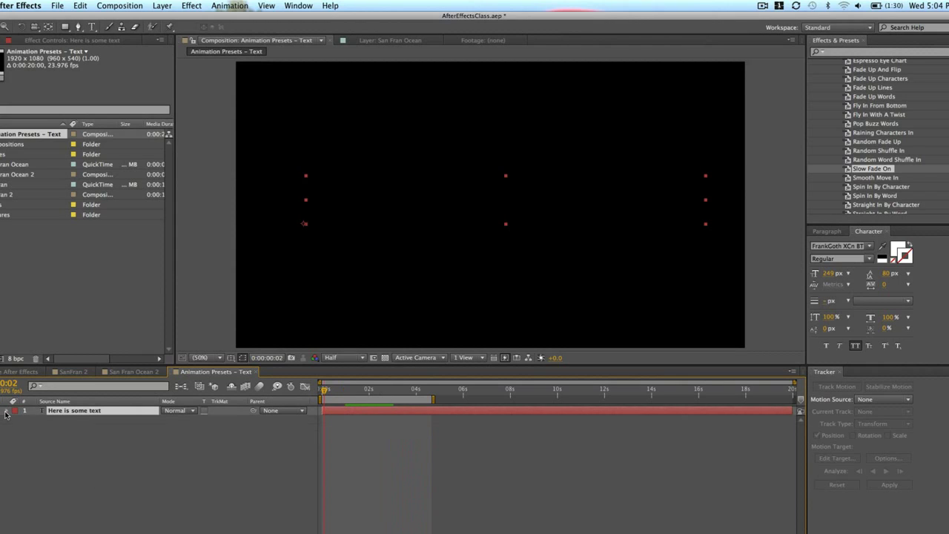
left_click(6, 411)
left_click(41, 456)
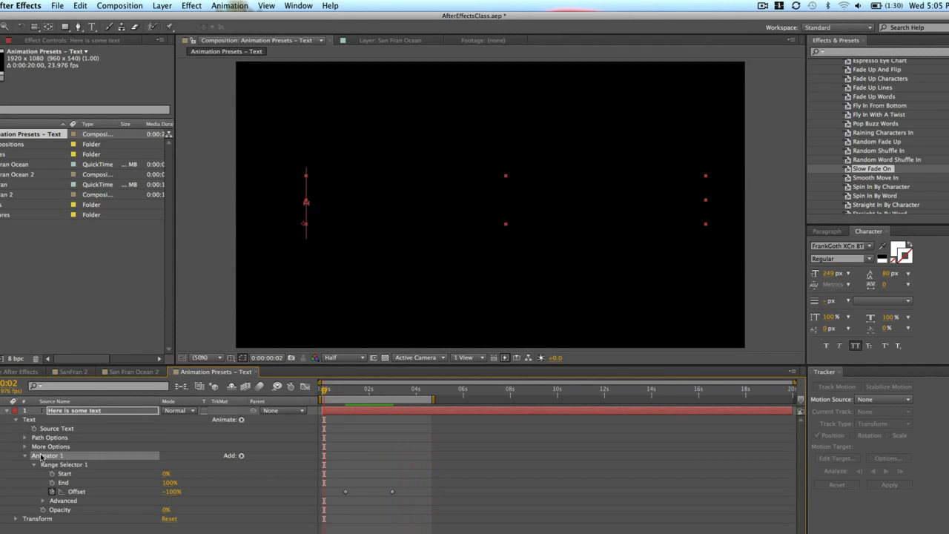
key("Delete")
- Apply Stretch Out Each Word to the HERE IS SOME TEXT layer and preview it
scroll(828, 109, "down", 5)
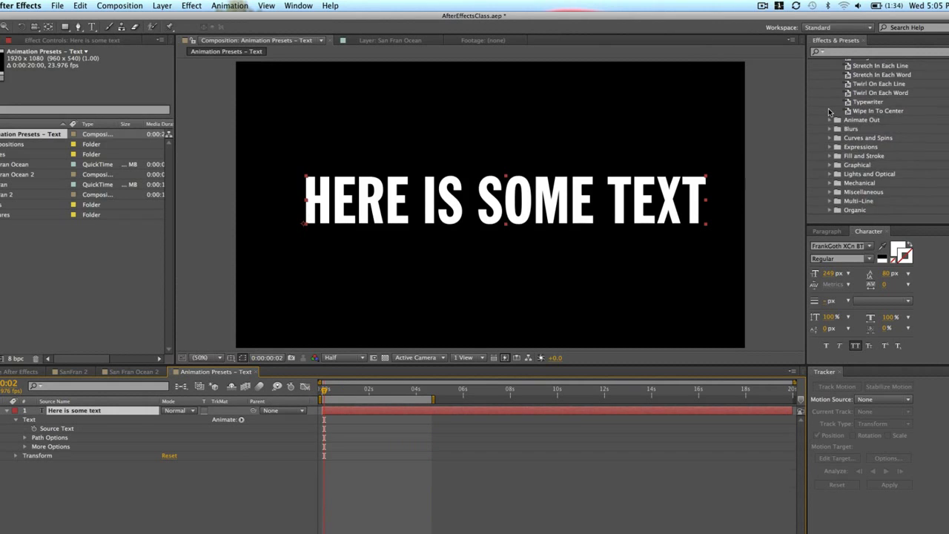
scroll(829, 109, "up", 3)
scroll(829, 109, "up", 6)
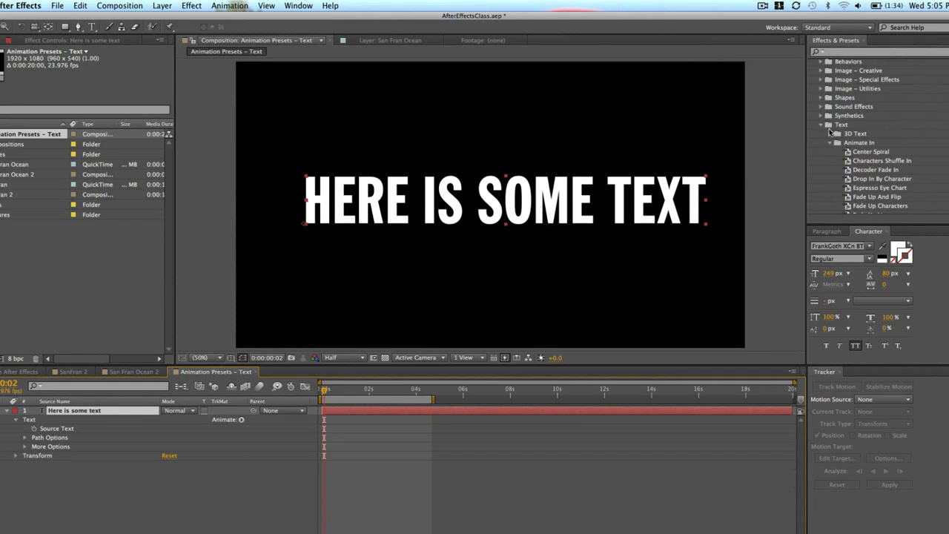
scroll(831, 150, "down", 15)
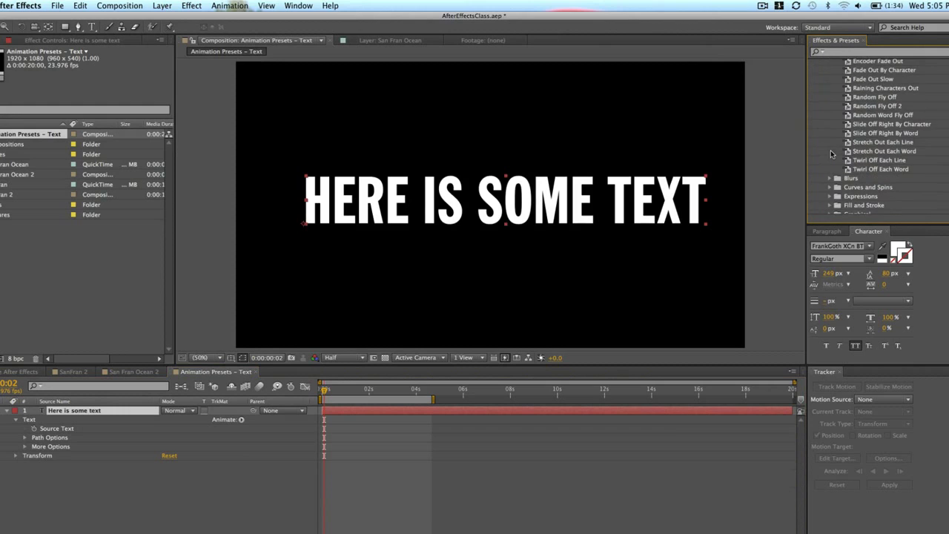
left_click(883, 152)
left_click_drag(883, 154, 355, 410)
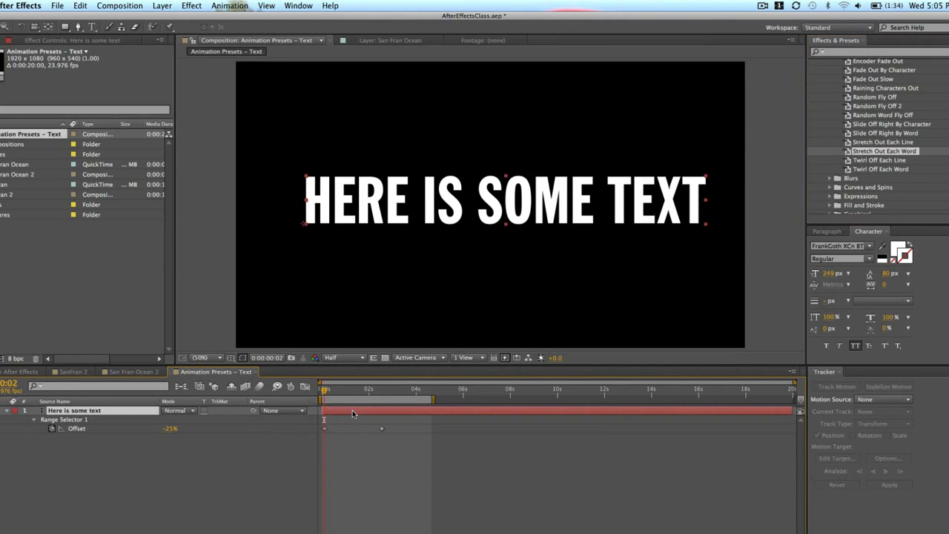
key("space")
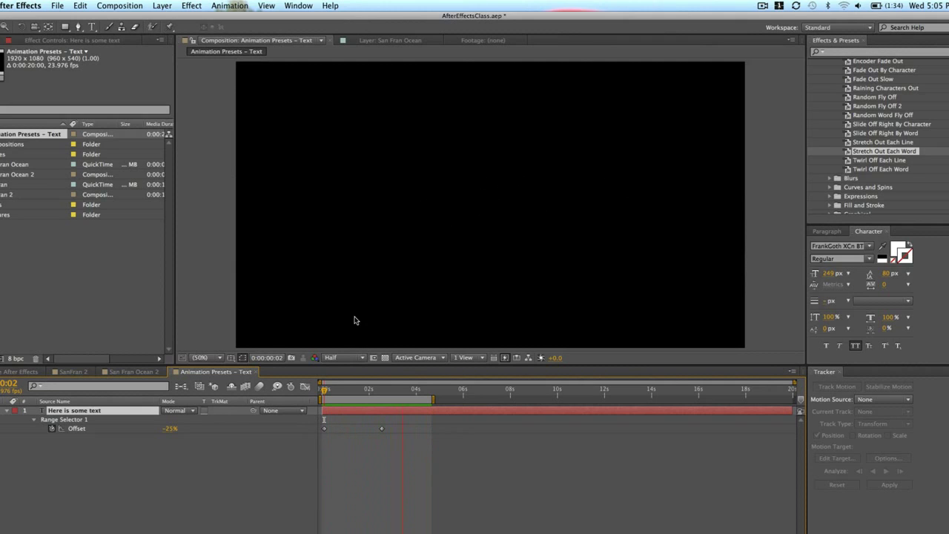
left_click(267, 404)
- Apply the Fill and Stroke preset Pulsing Strokes to the text layer and preview it
scroll(834, 148, "up", 5)
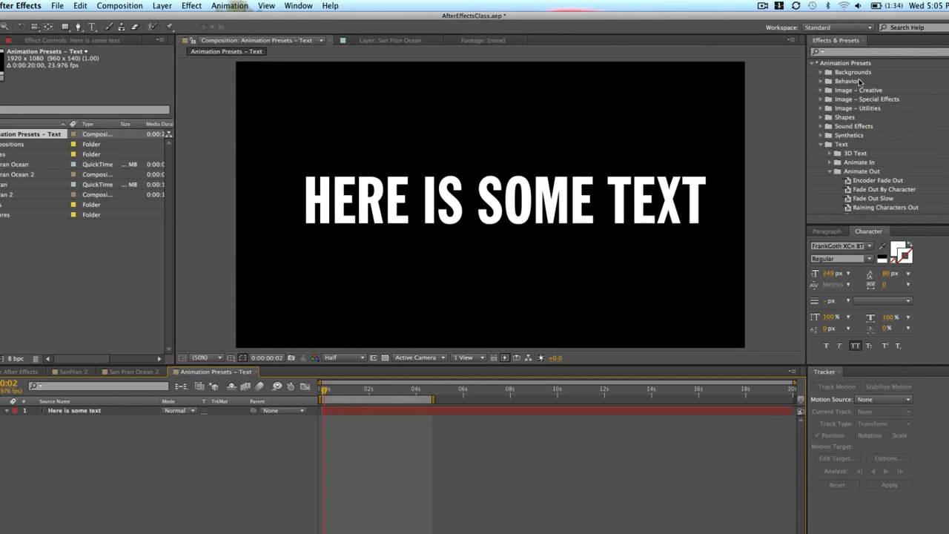
left_click(830, 170)
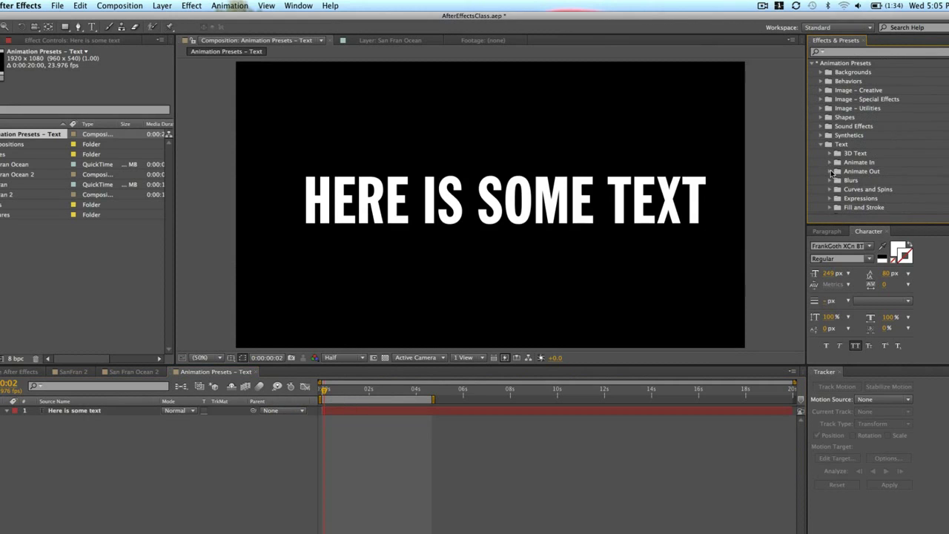
scroll(831, 170, "down", 3)
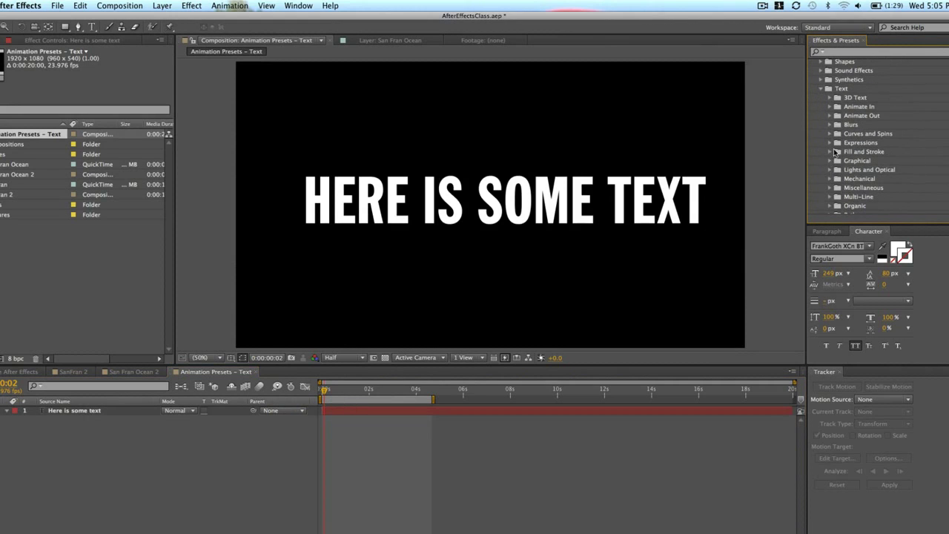
left_click(831, 152)
mouse_move(876, 158)
left_mouse_down()
mouse_move(737, 181)
mouse_move(529, 287)
mouse_move(356, 410)
left_mouse_up()
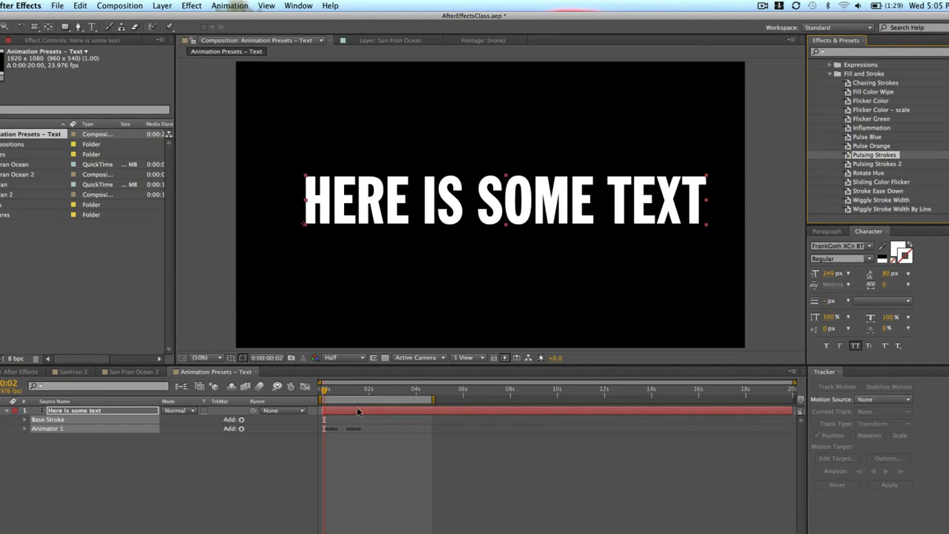
key("space")
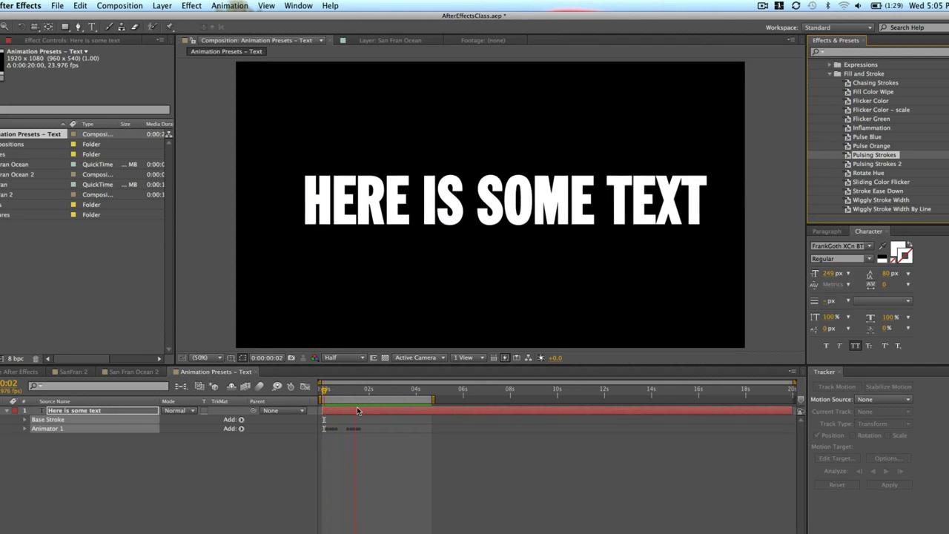
key("space")
- Undo Pulsing Strokes, fold away Fill and Stroke, and show the Organic text presets
key("super+z")
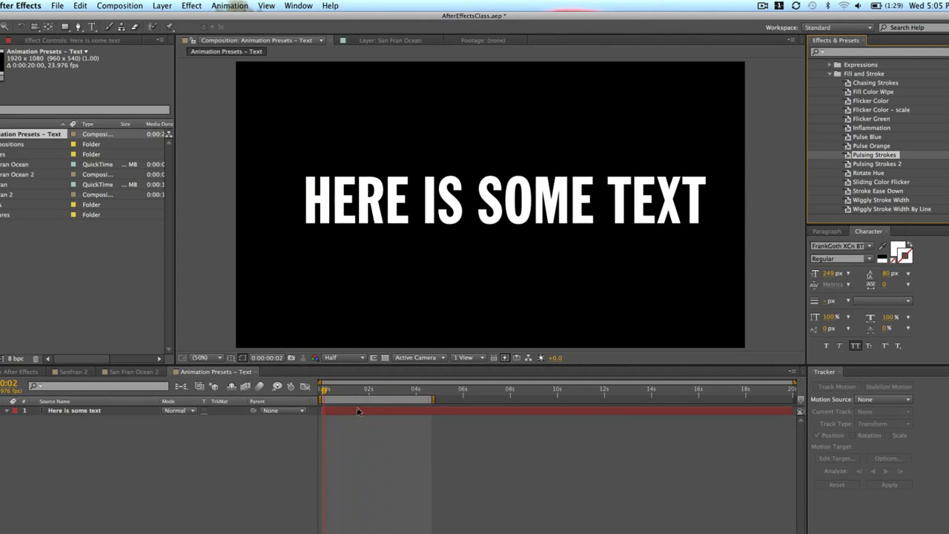
scroll(936, 168, "down", 5)
scroll(937, 169, "up", 3)
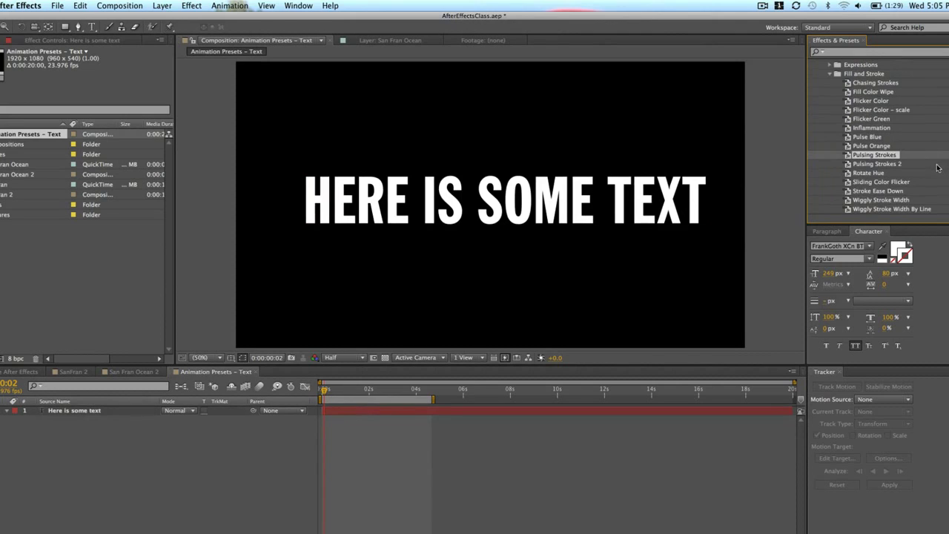
left_click(830, 73)
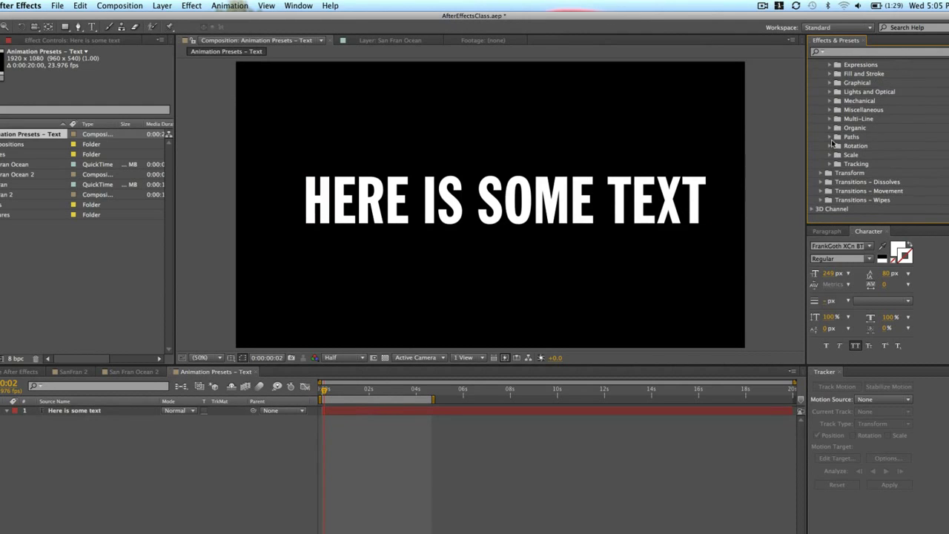
left_click(831, 128)
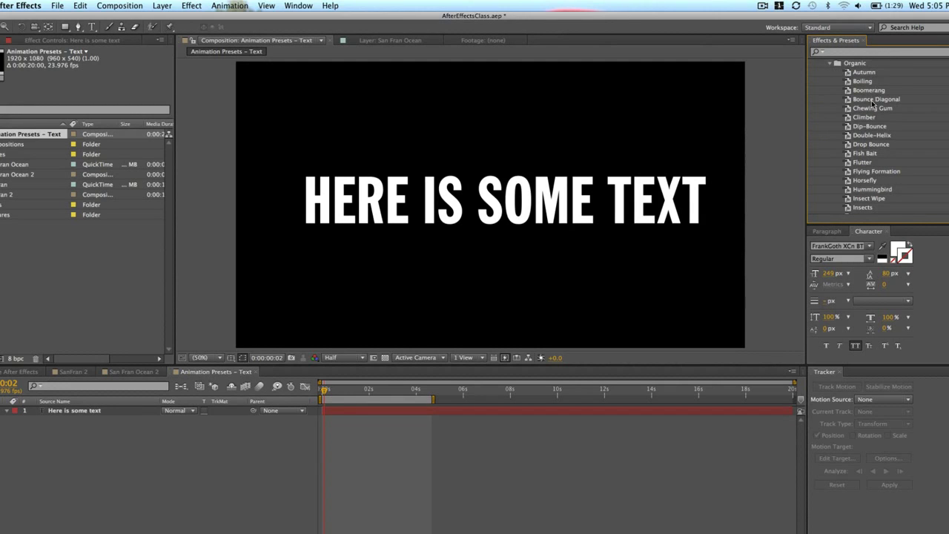
- Apply the Organic Chewing Gum preset to HERE IS SOME TEXT and preview it
left_click_drag(874, 108, 358, 407)
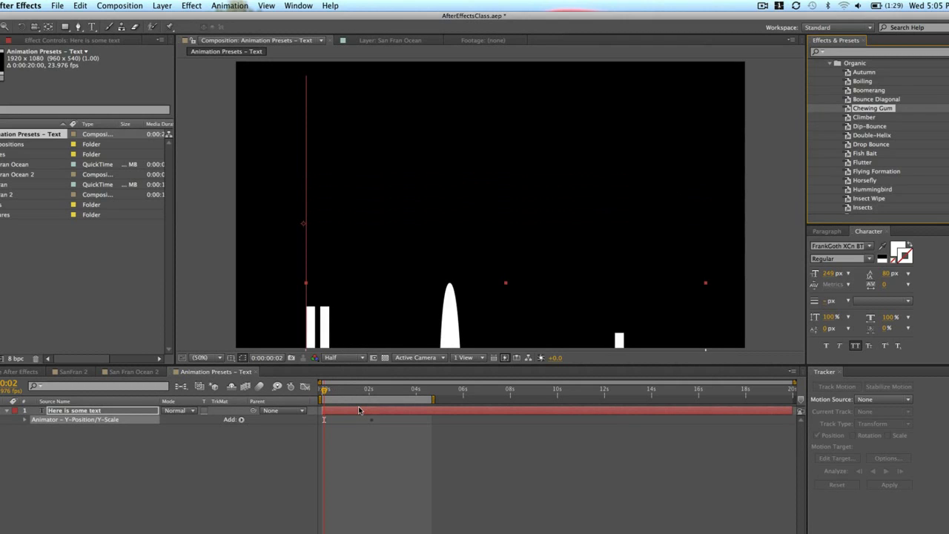
key("space")
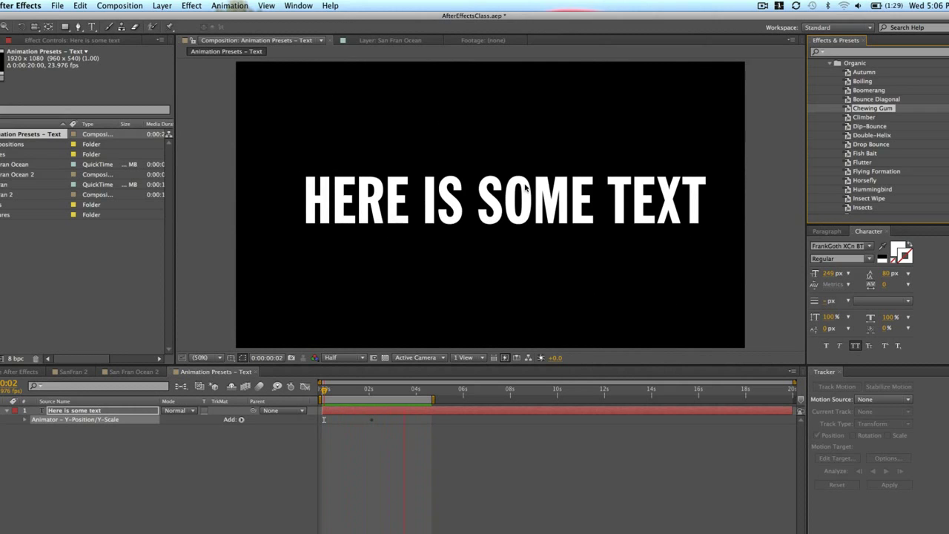
key("space")
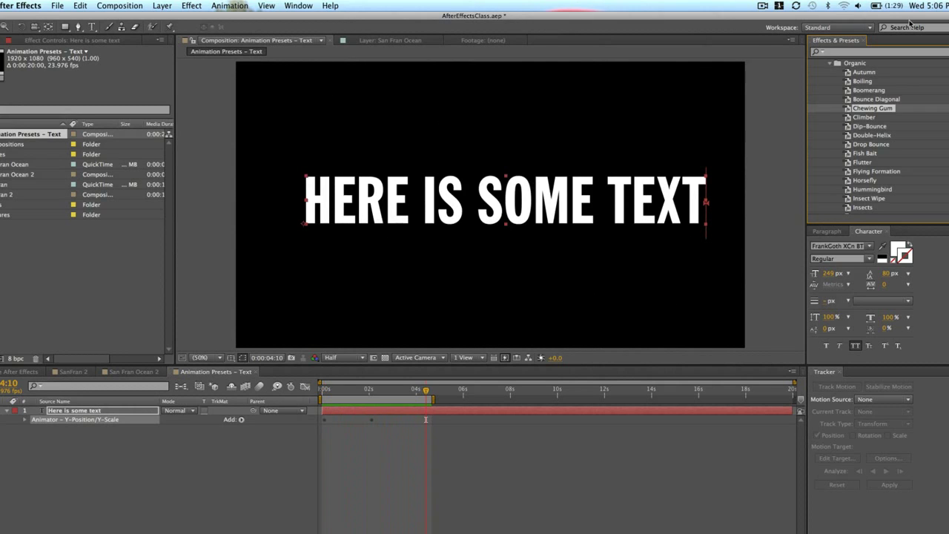
- Collapse the Organic presets and remove the Chewing Gum animator from the text
scroll(866, 130, "up", 5)
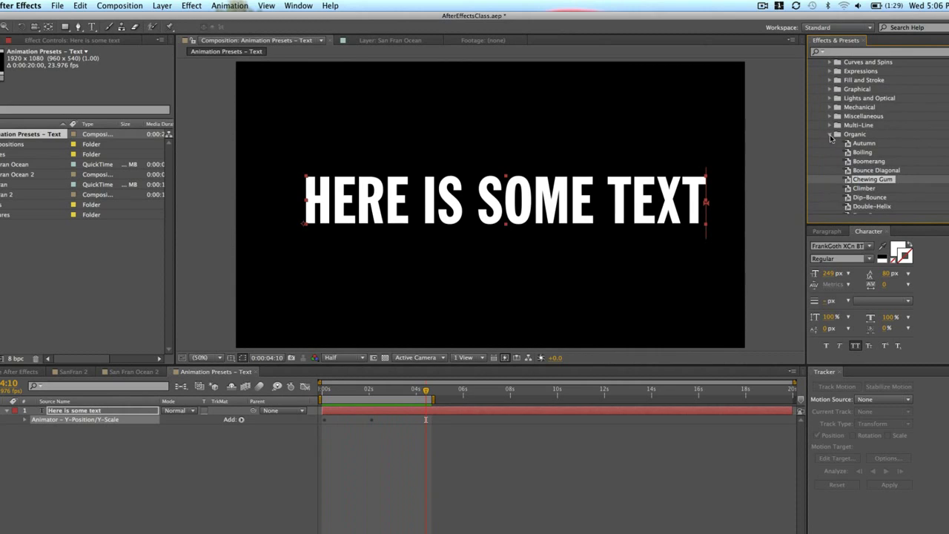
left_click(830, 135)
scroll(831, 138, "up", 5)
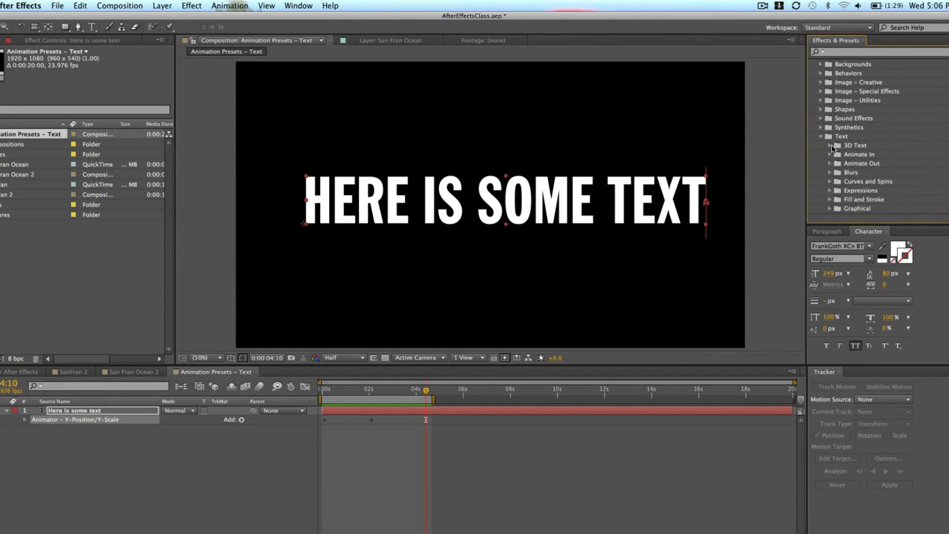
left_click(650, 304)
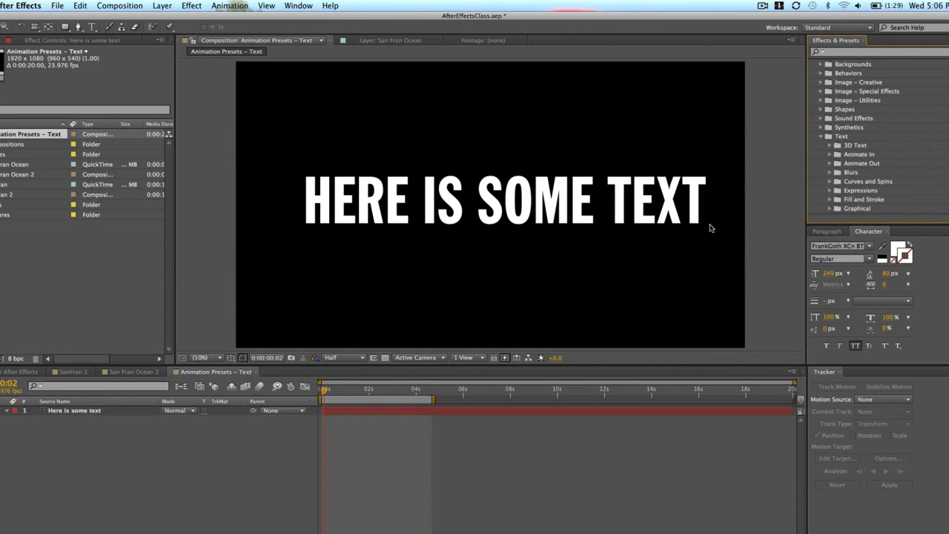
- Apply the 3D Text preset 3D Flip In Rotate X to the text and preview it
left_click(829, 145)
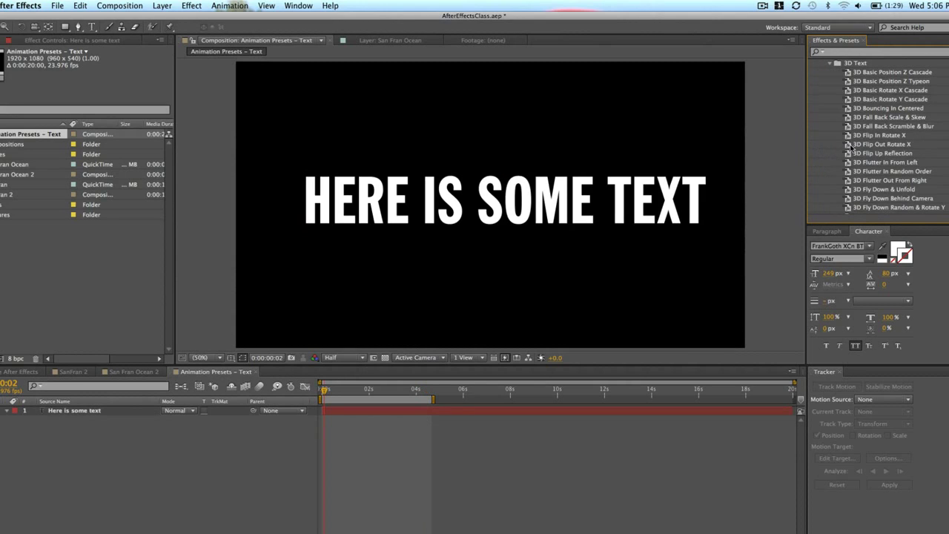
left_click(893, 135)
left_click_drag(895, 136, 509, 319)
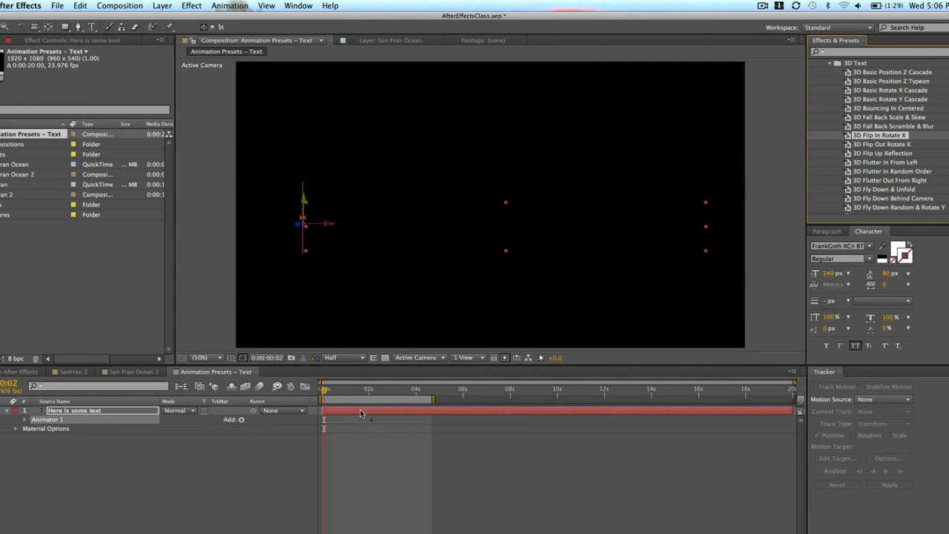
key("space")
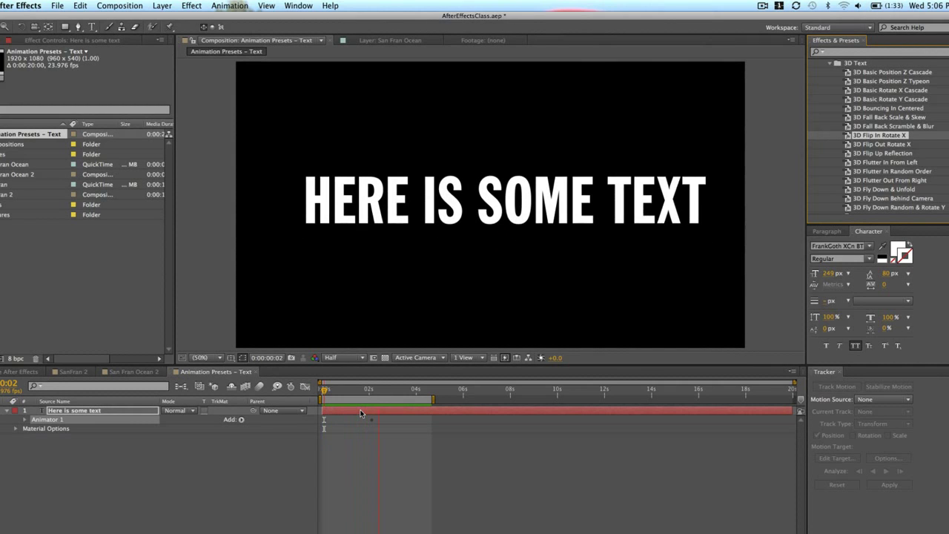
- Undo 3D Flip In Rotate X and collapse the 3D Text presets folder
key("super+z")
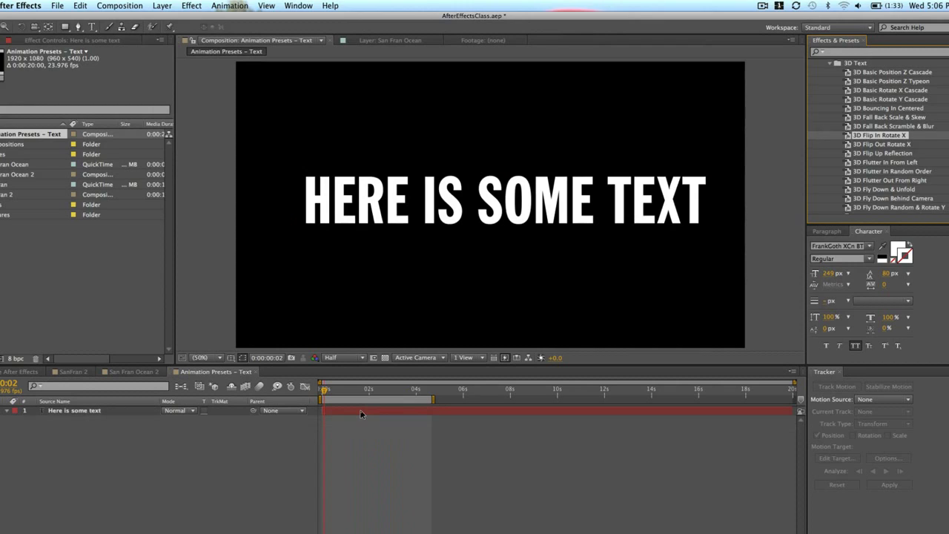
left_click(830, 64)
scroll(825, 92, "up", 3)
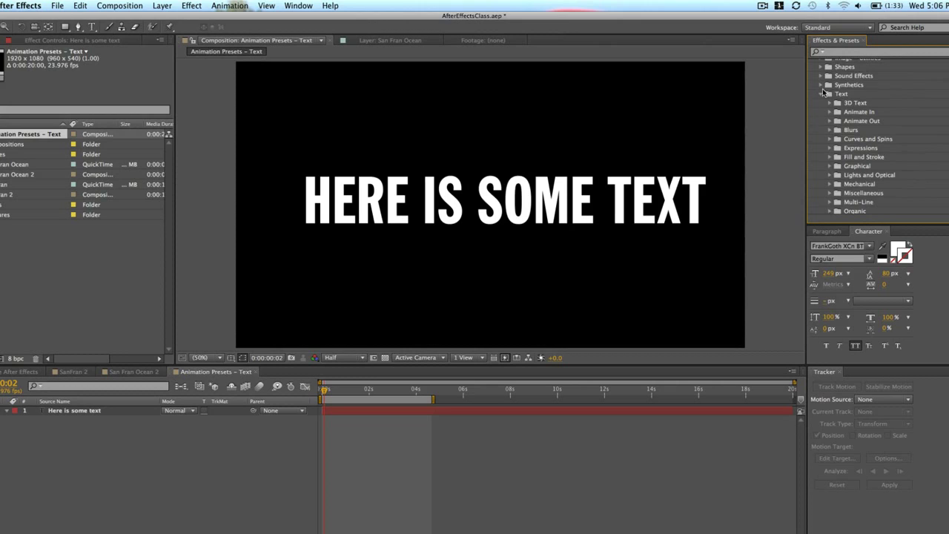
- Collapse the Text folder and the Animation Presets group in Effects & Presets
left_click(825, 92)
scroll(826, 92, "up", 1)
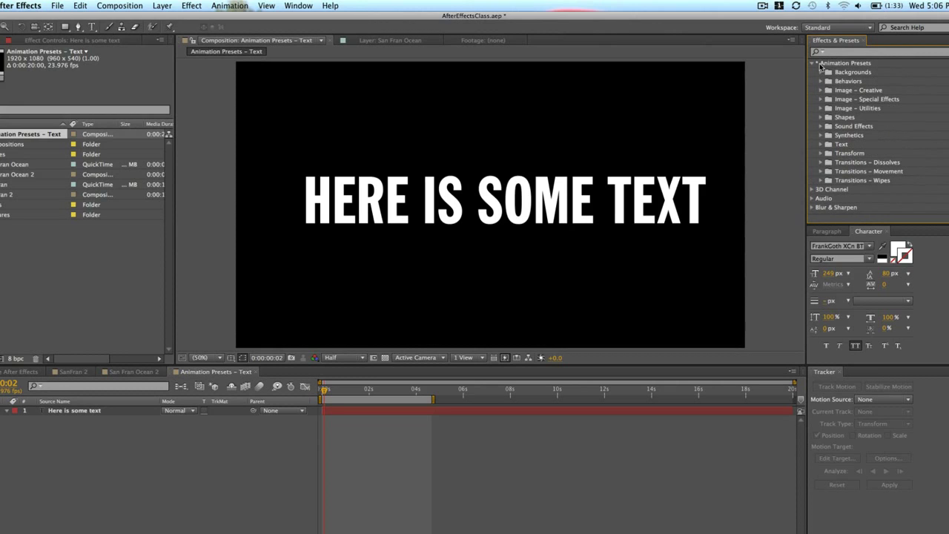
left_click(818, 64)
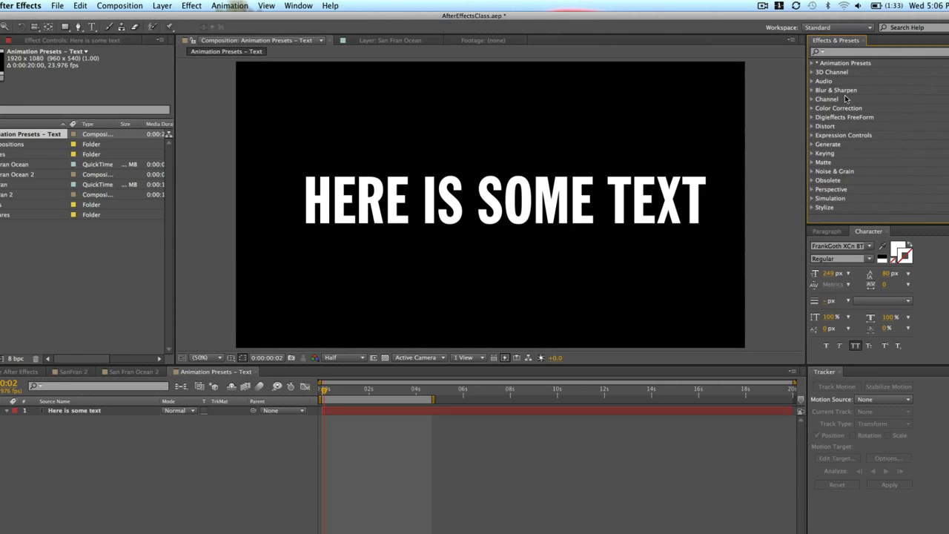